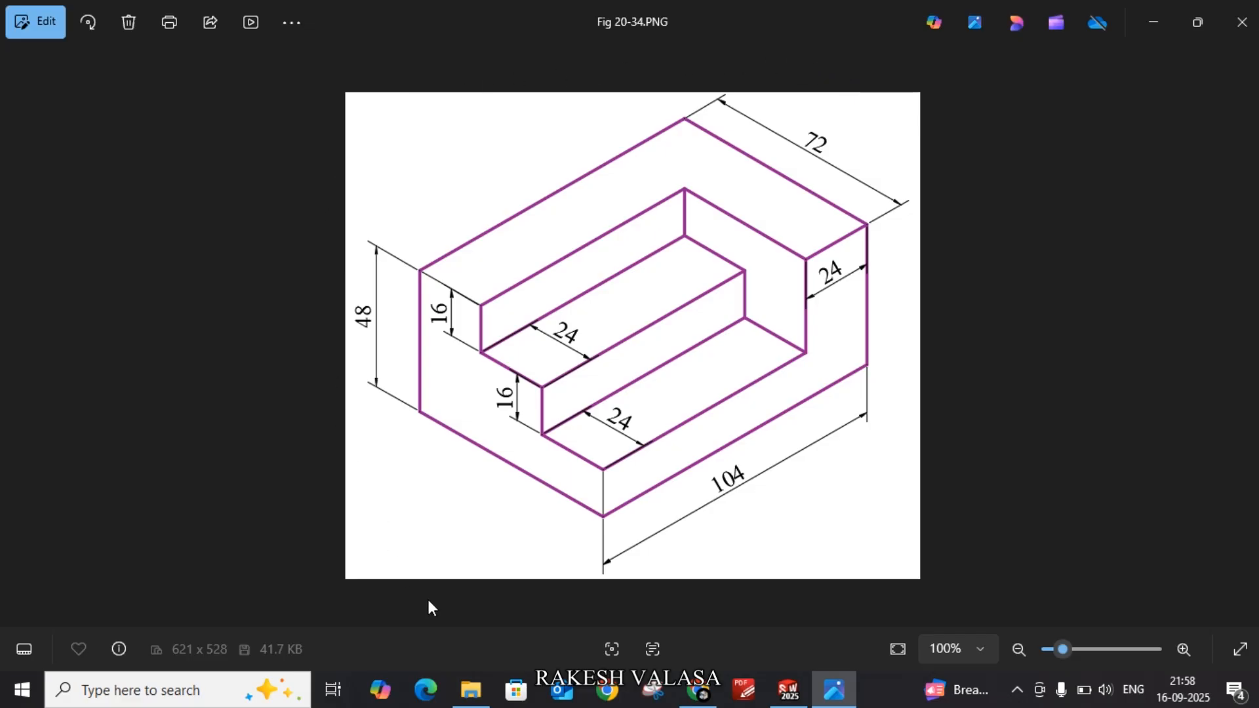
Switch from the reference image to SOLIDWORKS and set the part's units to MMGS (millimeter, gram, second)
{"action": "left_click", "coordinate": [790, 692]}
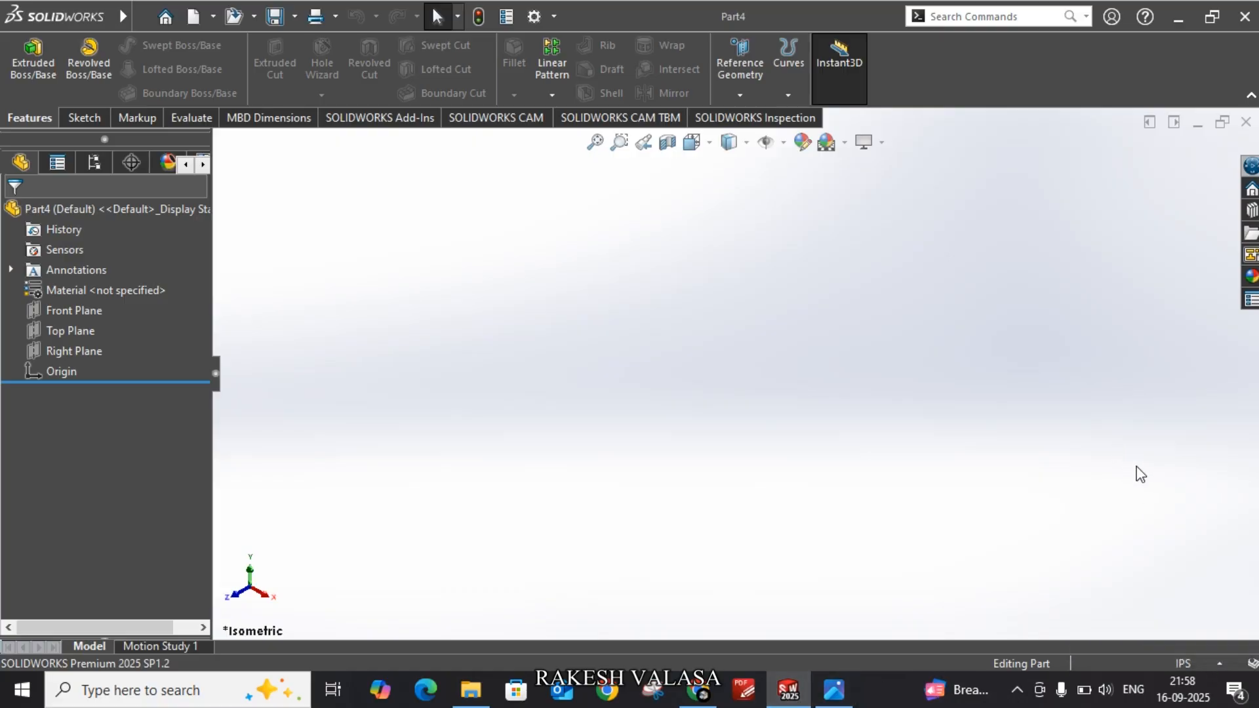
{"action": "left_click", "coordinate": [1209, 660]}
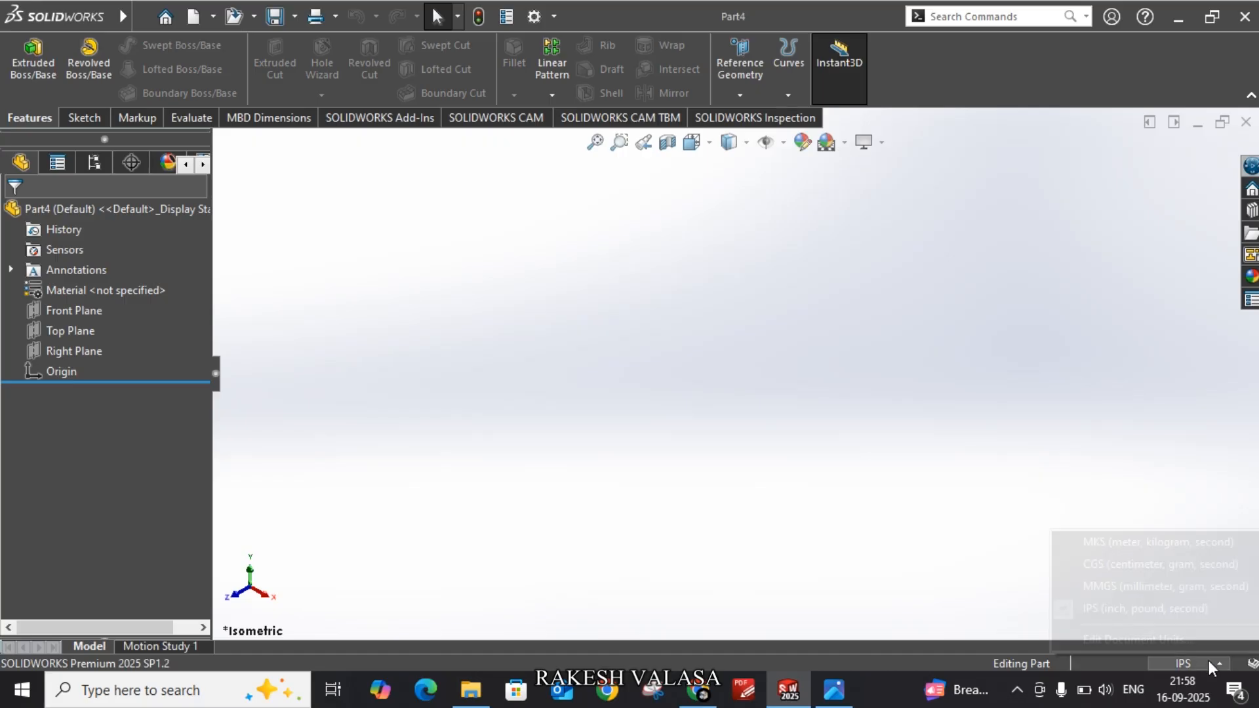
{"action": "left_click", "coordinate": [1159, 585]}
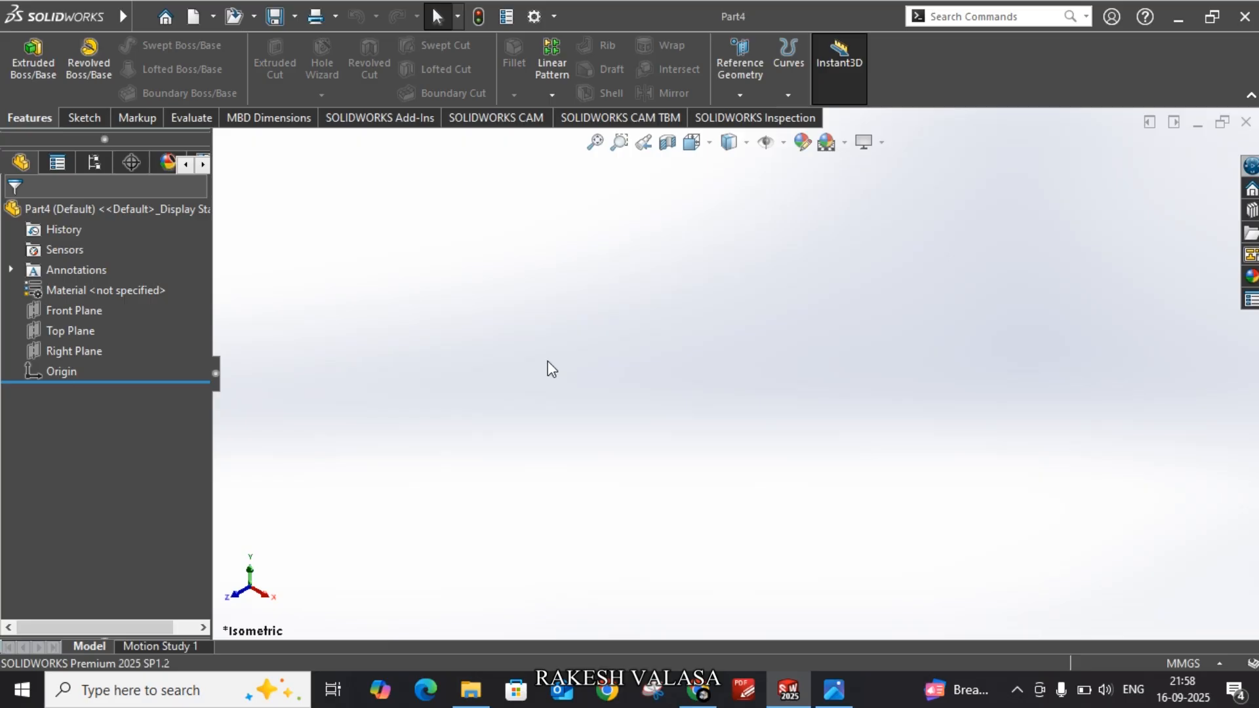
Start an extruded boss on the Top Plane and sketch a center rectangle about 141 by 80 mm, centred on the origin
{"action": "left_click", "coordinate": [17, 73]}
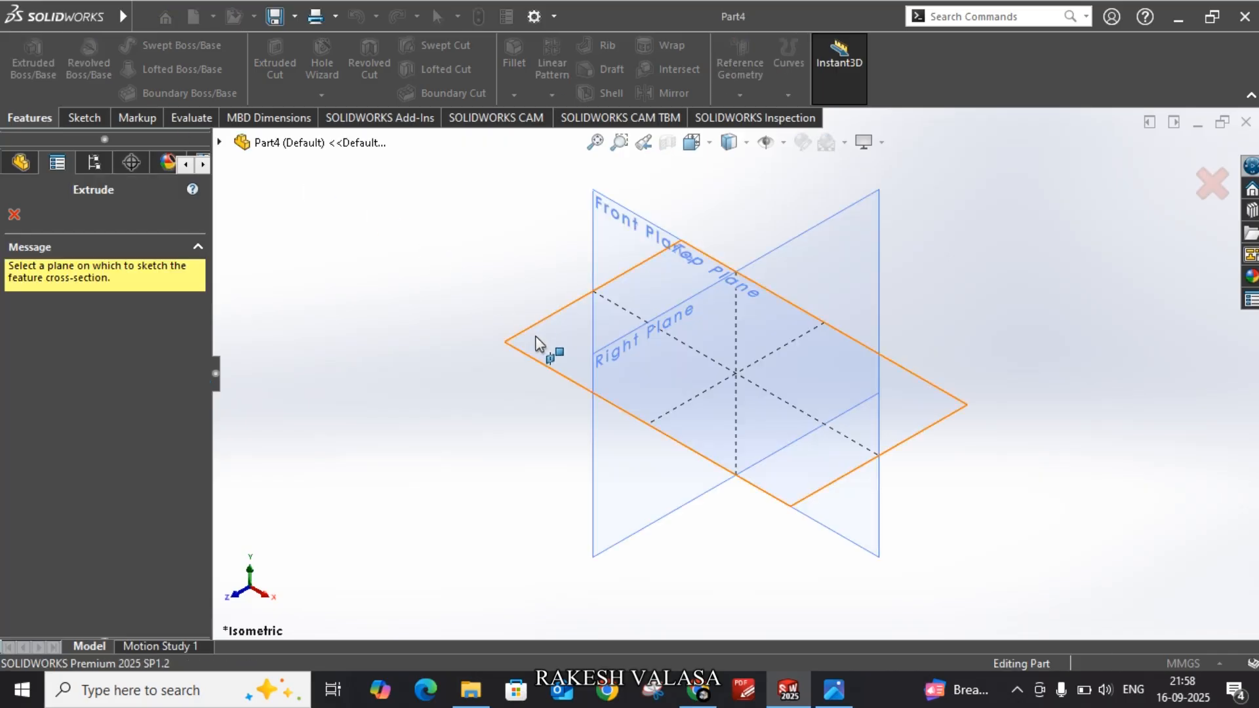
{"action": "left_click", "coordinate": [537, 342]}
{"action": "mouse_move", "coordinate": [837, 699]}
{"action": "left_click", "coordinate": [836, 620]}
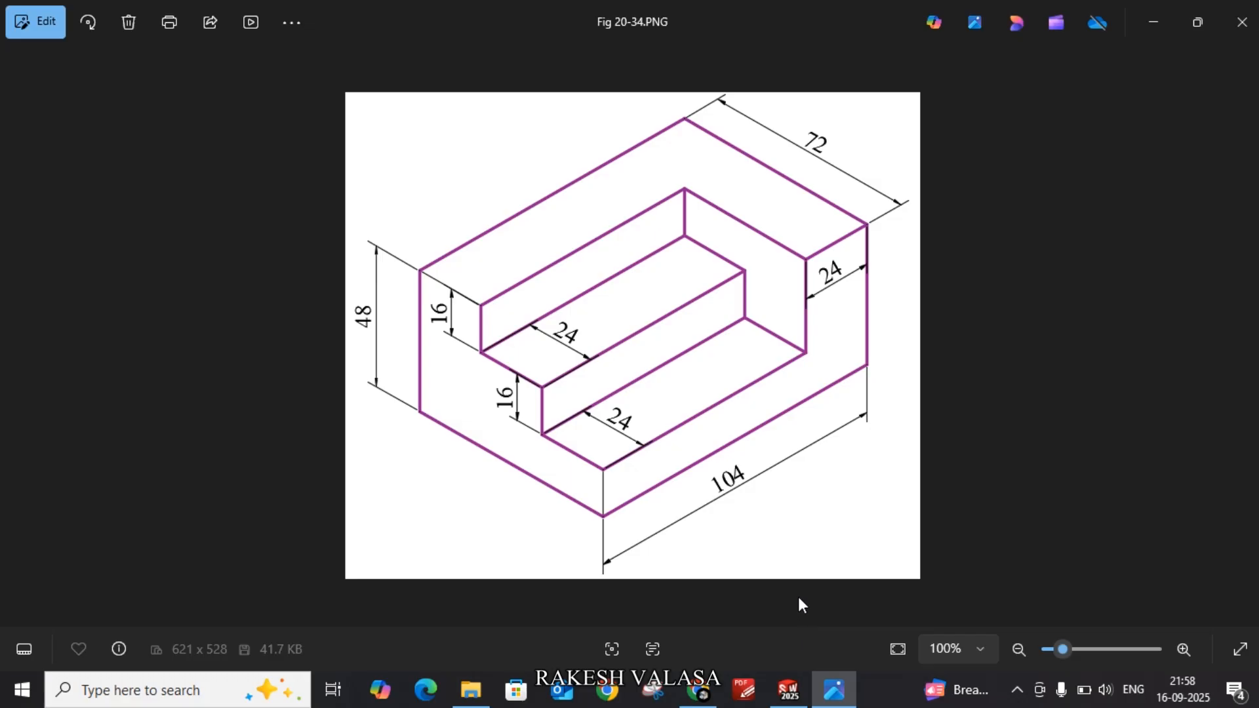
{"action": "left_click", "coordinate": [789, 690]}
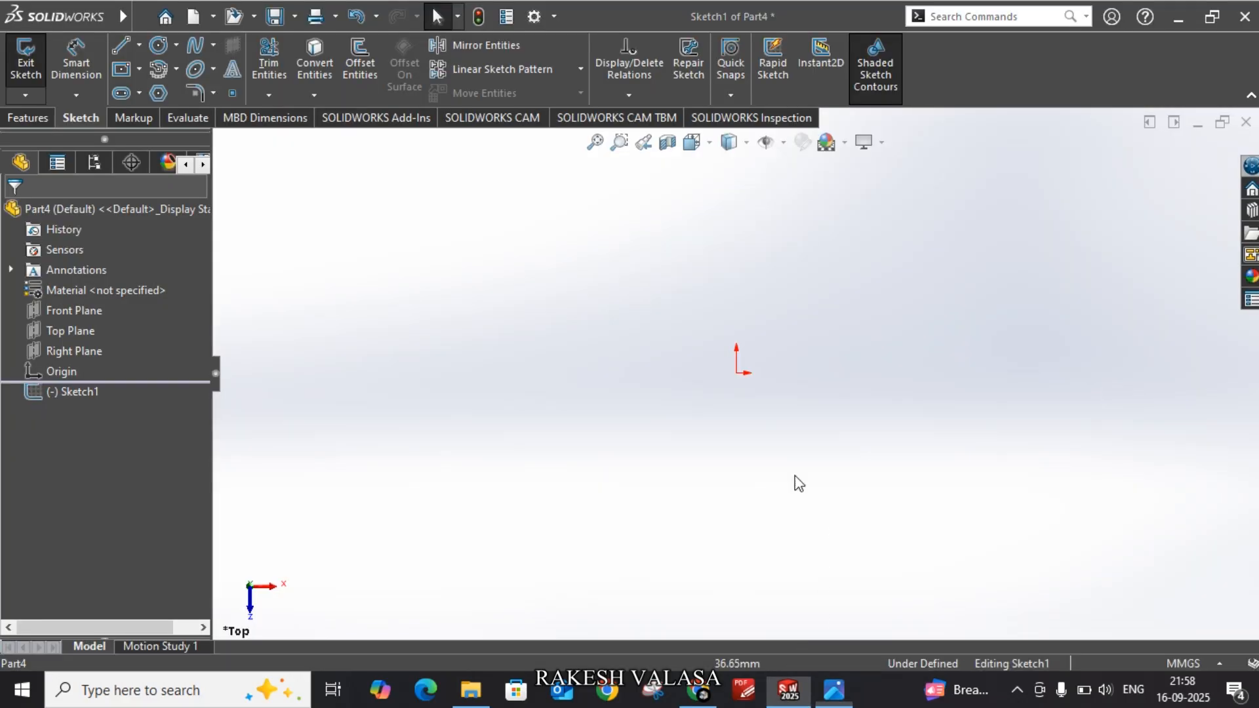
{"action": "left_click", "coordinate": [125, 72]}
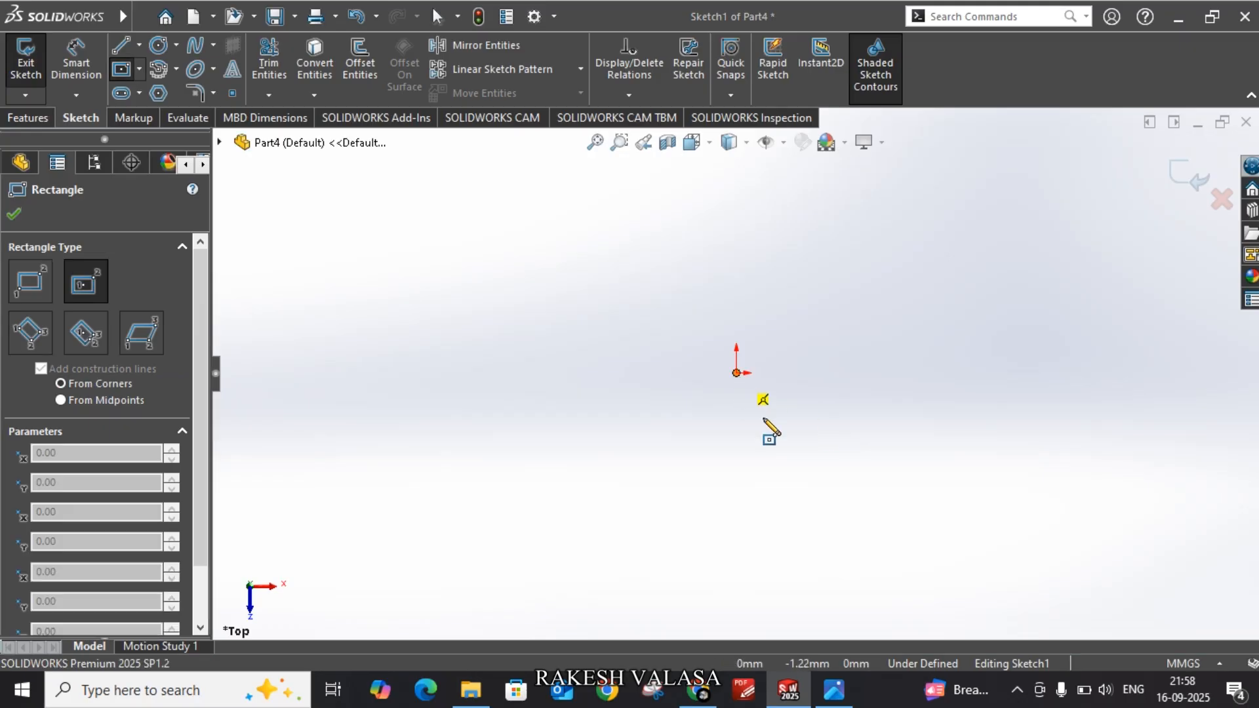
{"action": "left_click", "coordinate": [736, 373]}
{"action": "left_click", "coordinate": [895, 496]}
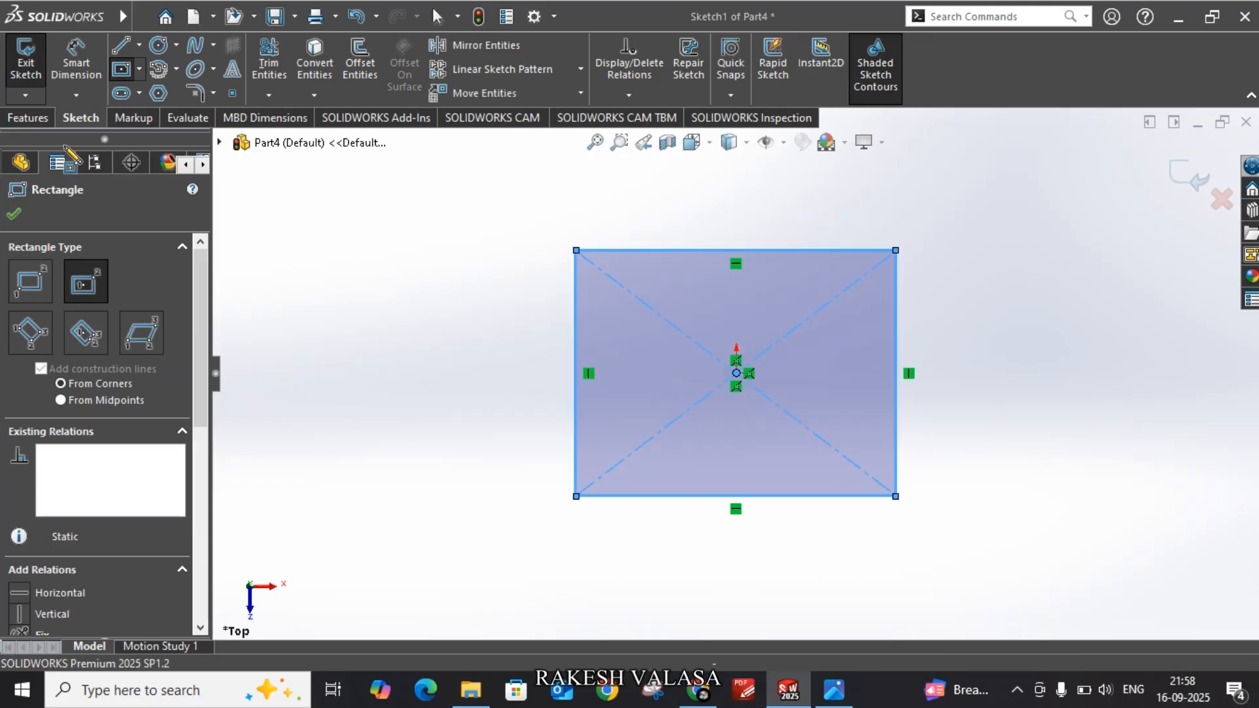
Dimension the rectangle to 104 mm horizontally and 72 mm vertically
{"action": "left_click", "coordinate": [77, 63]}
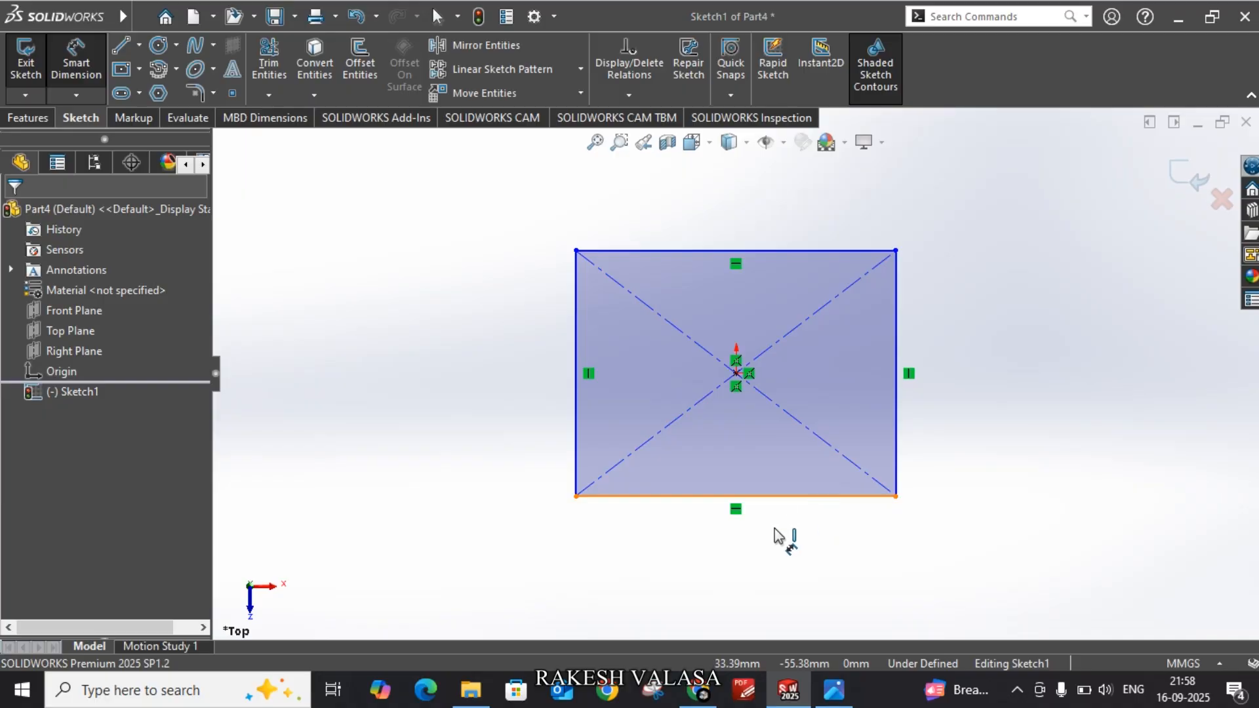
{"action": "left_click", "coordinate": [777, 497]}
{"action": "left_click", "coordinate": [754, 543]}
{"action": "type", "text": "104"}
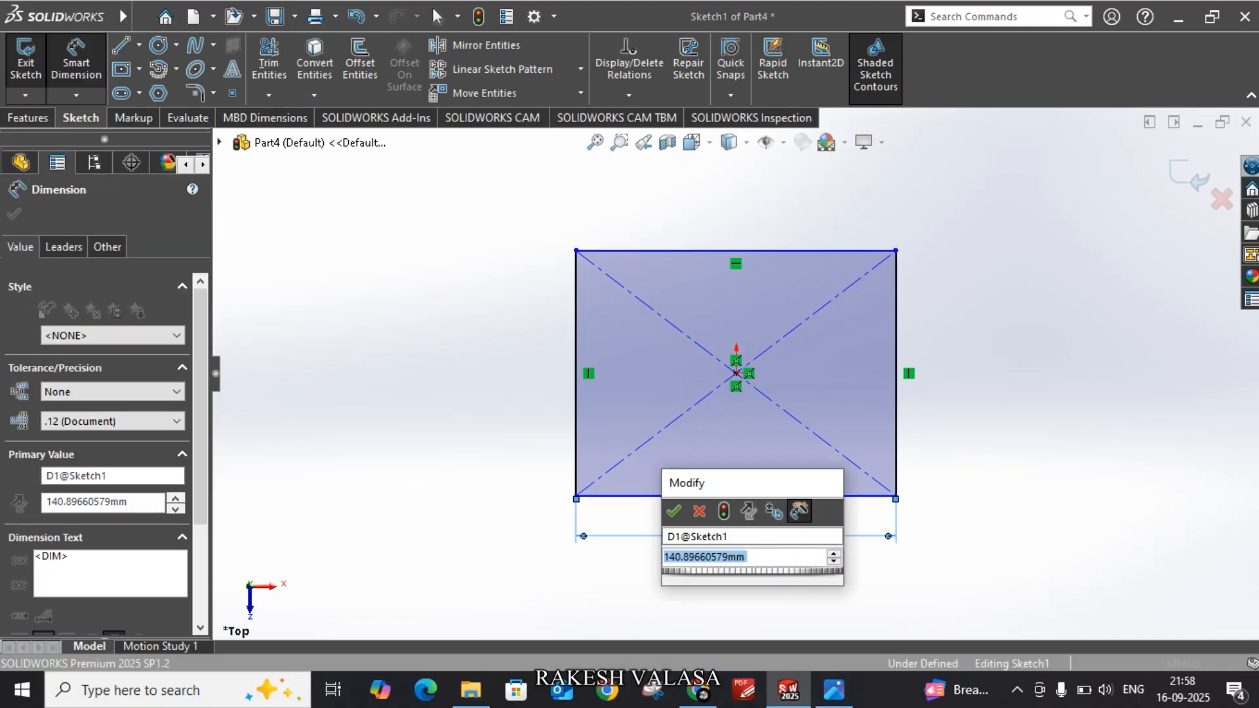
{"action": "key", "text": "Return"}
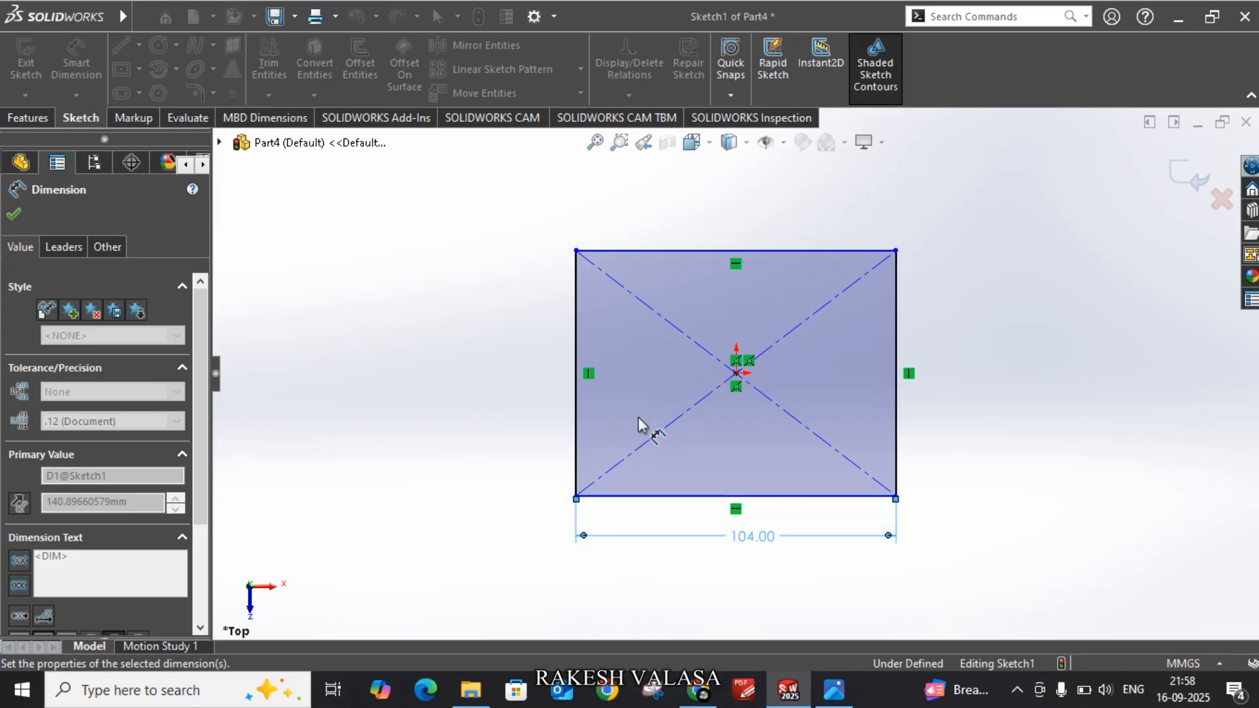
{"action": "left_click", "coordinate": [575, 360]}
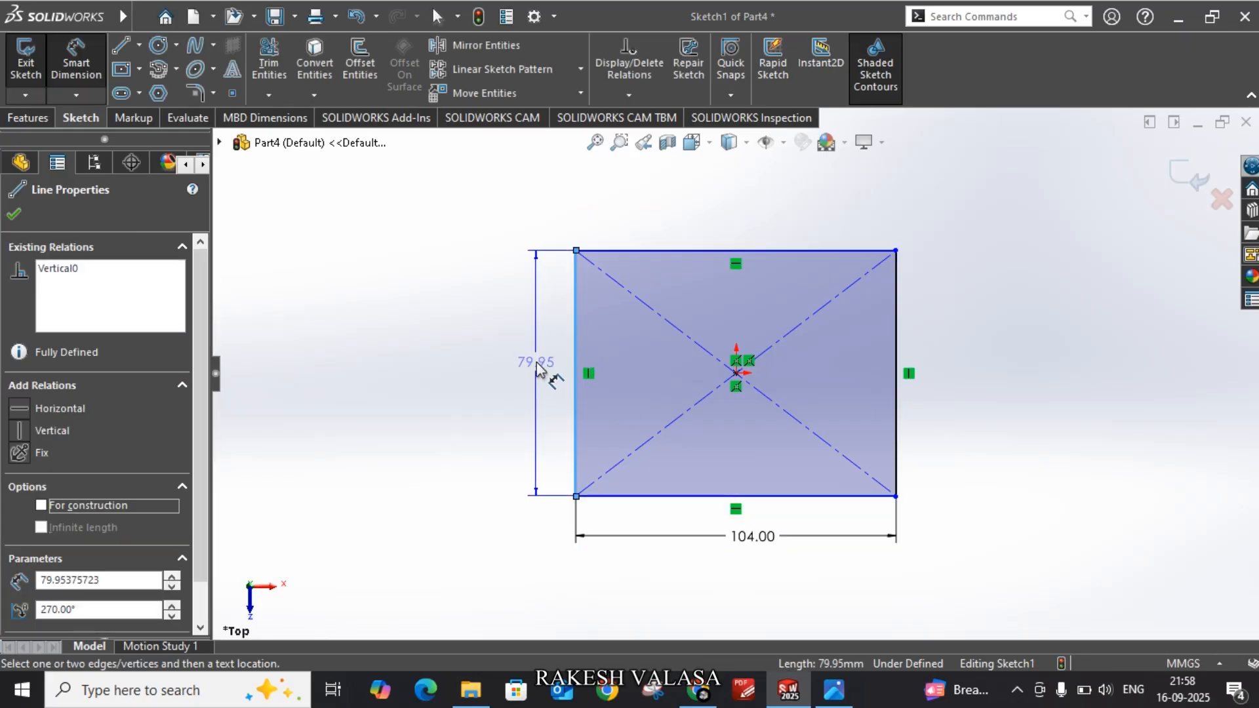
{"action": "left_click", "coordinate": [536, 368]}
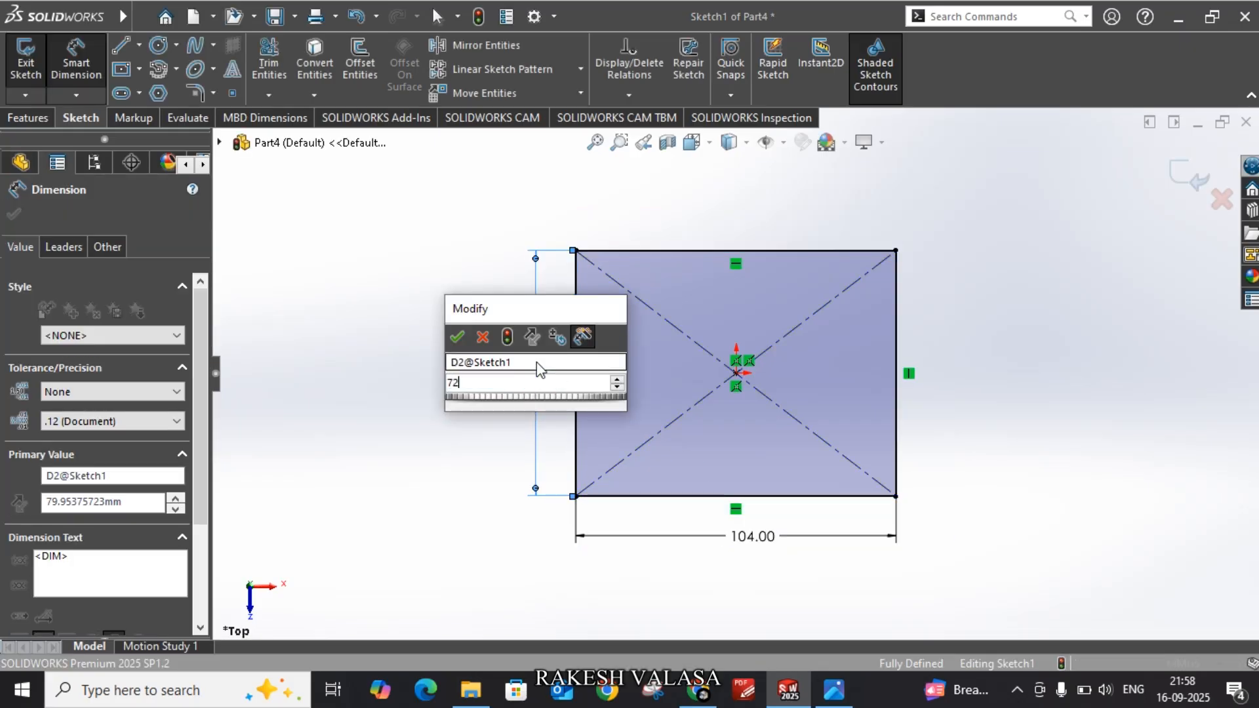
{"action": "key", "text": "Return"}
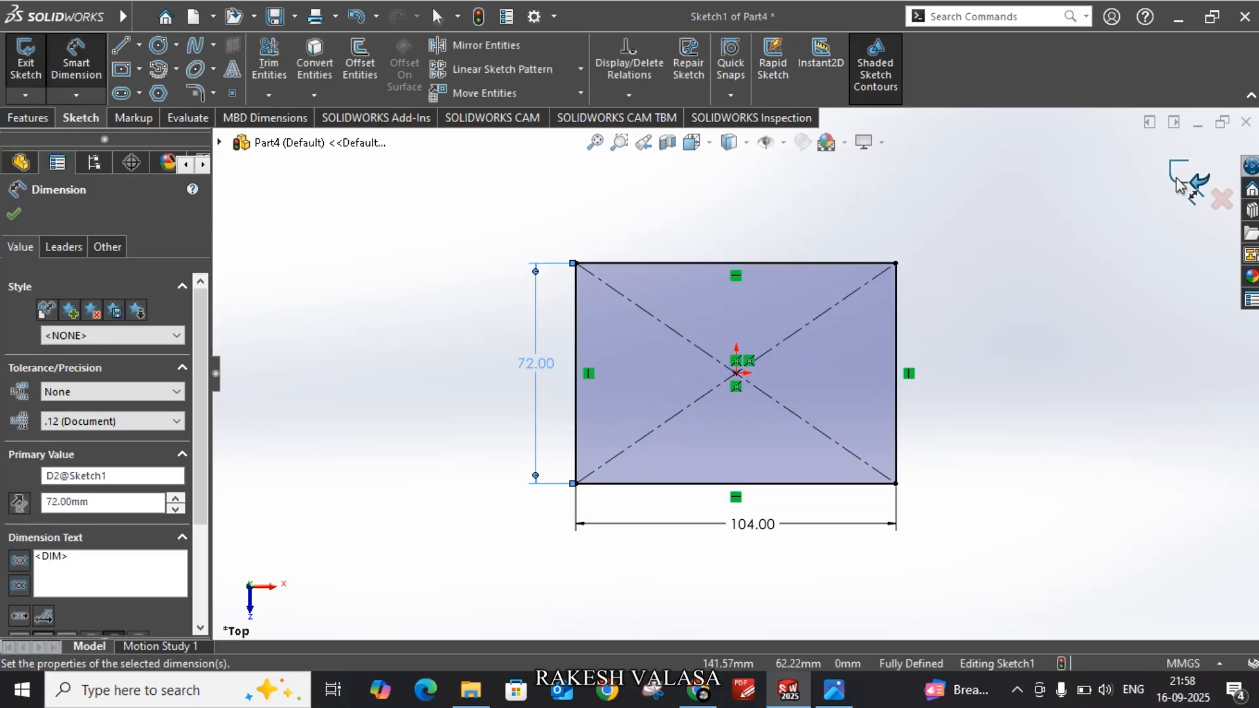
Finish the rectangle sketch and extrude it upward as a blind boss 48 mm high
{"action": "left_click", "coordinate": [1173, 181]}
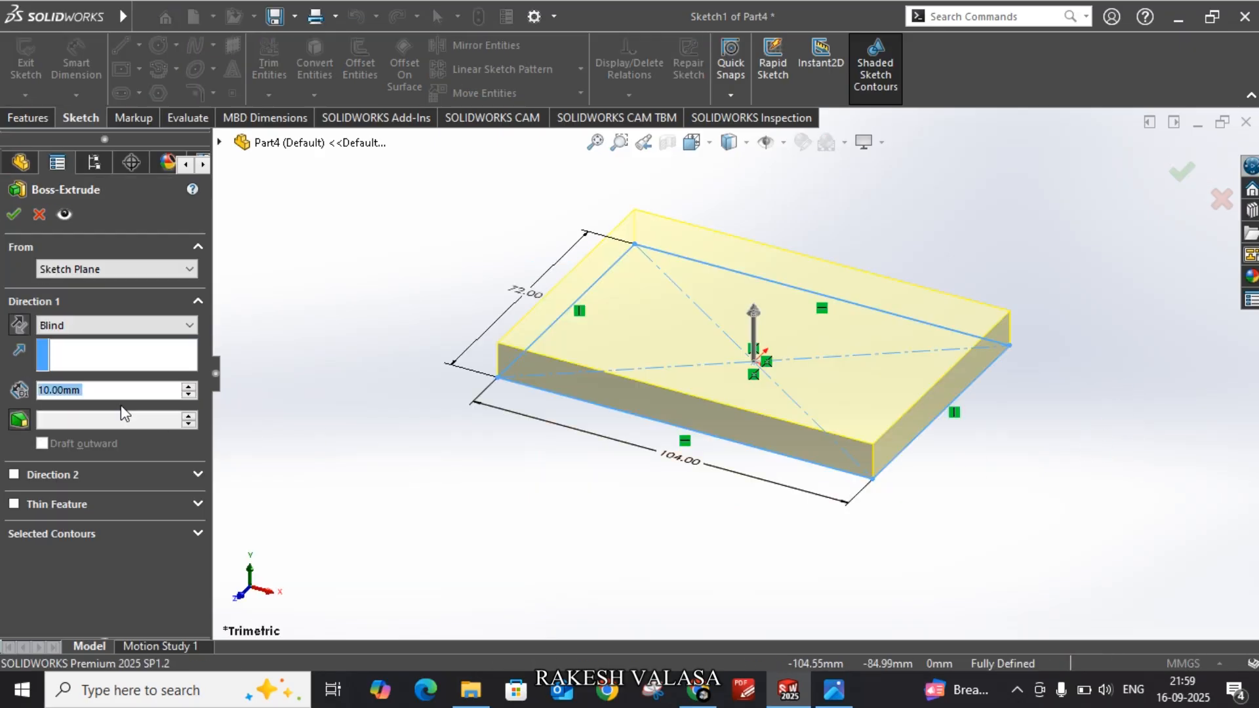
{"action": "type", "text": "48"}
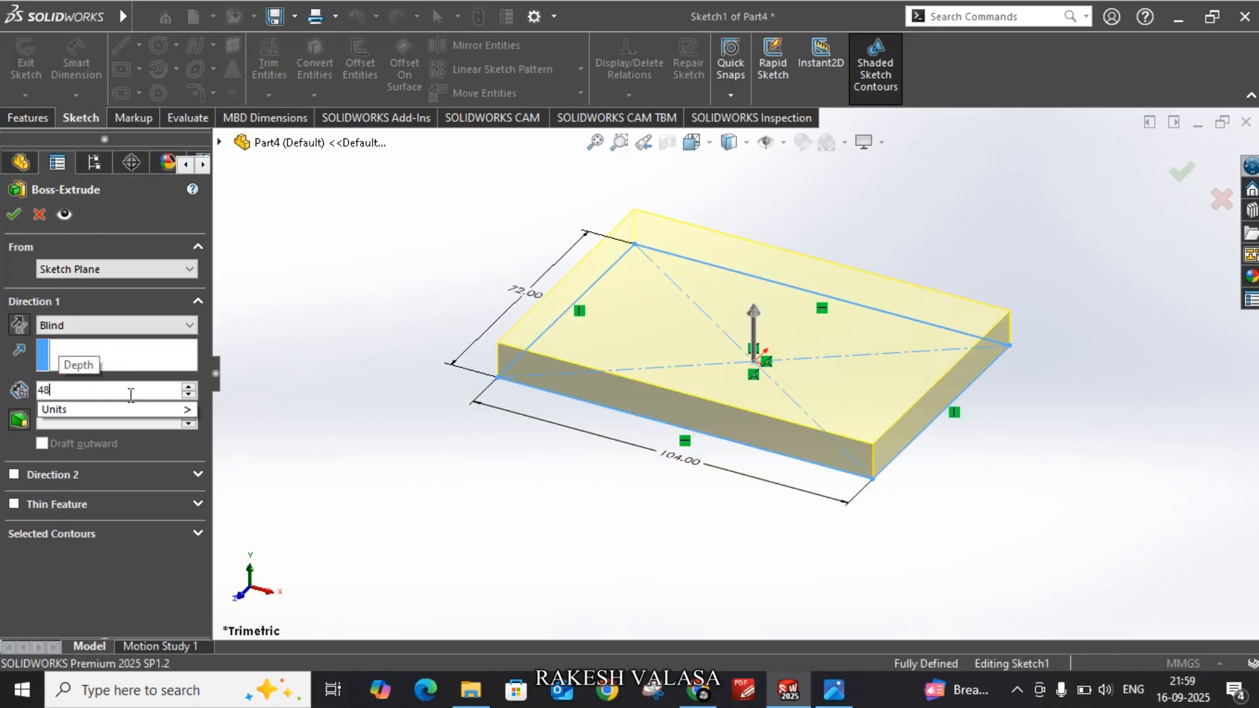
{"action": "key", "text": "Return"}
{"action": "left_click", "coordinate": [13, 214]}
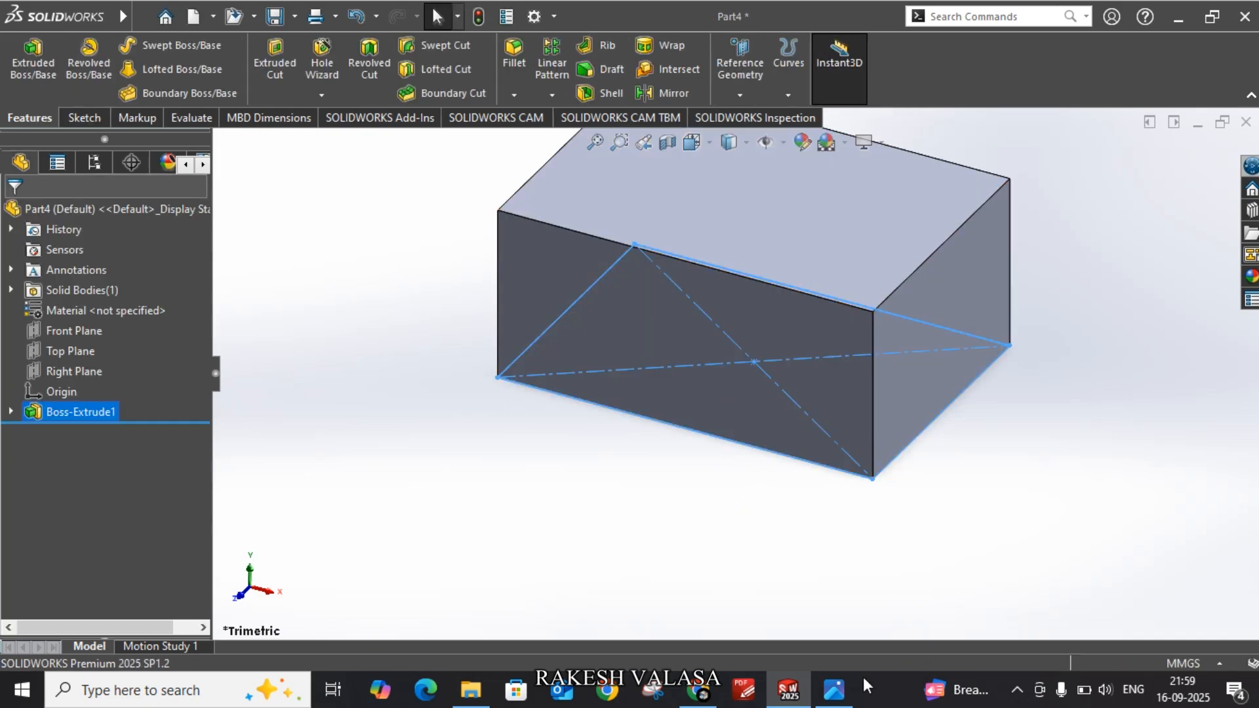
Consult the reference drawing for the stepped recess and begin an extruded-cut sketch on the block's 72 mm wide end face on the negative X side
{"action": "left_click", "coordinate": [834, 699]}
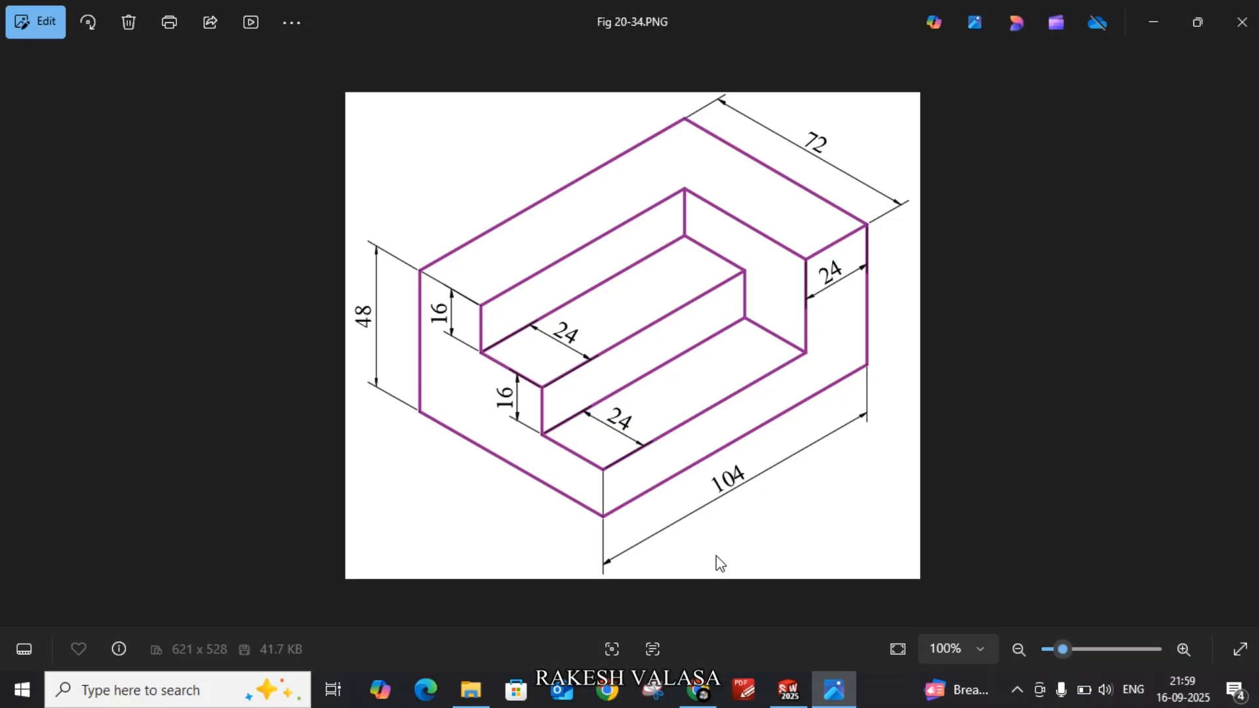
{"action": "left_click", "coordinate": [795, 704]}
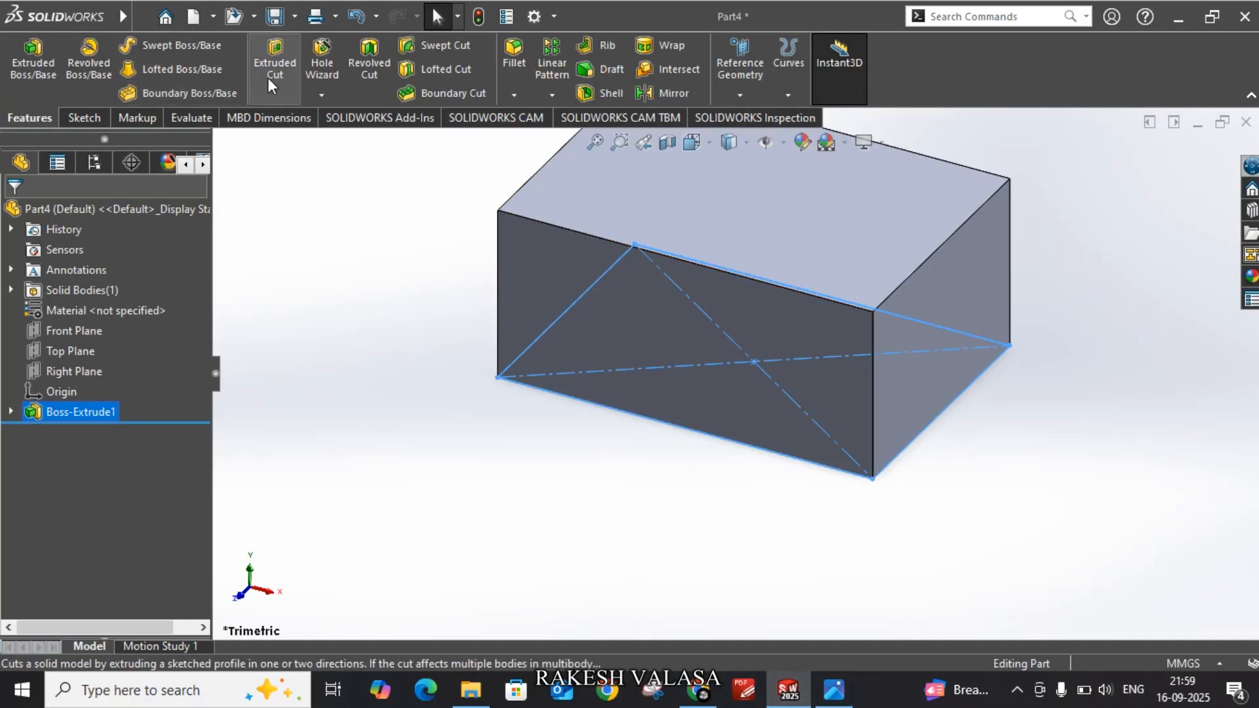
{"action": "left_click", "coordinate": [847, 705]}
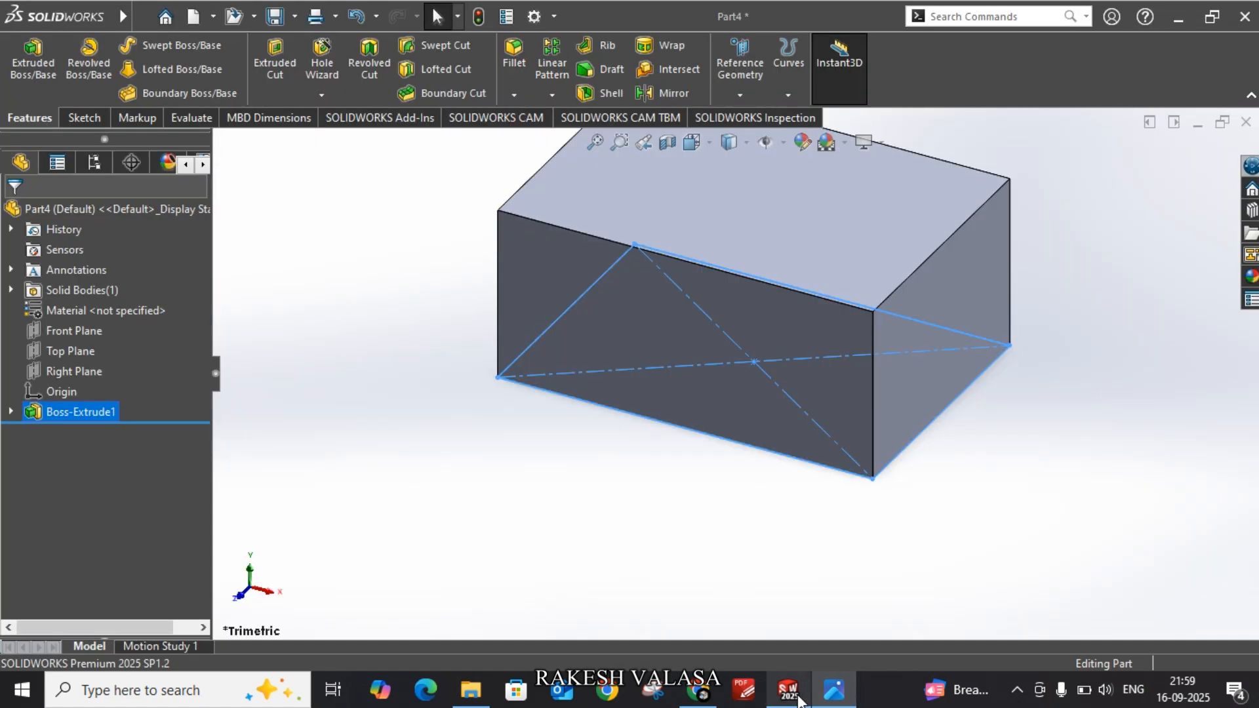
{"action": "left_click", "coordinate": [840, 699]}
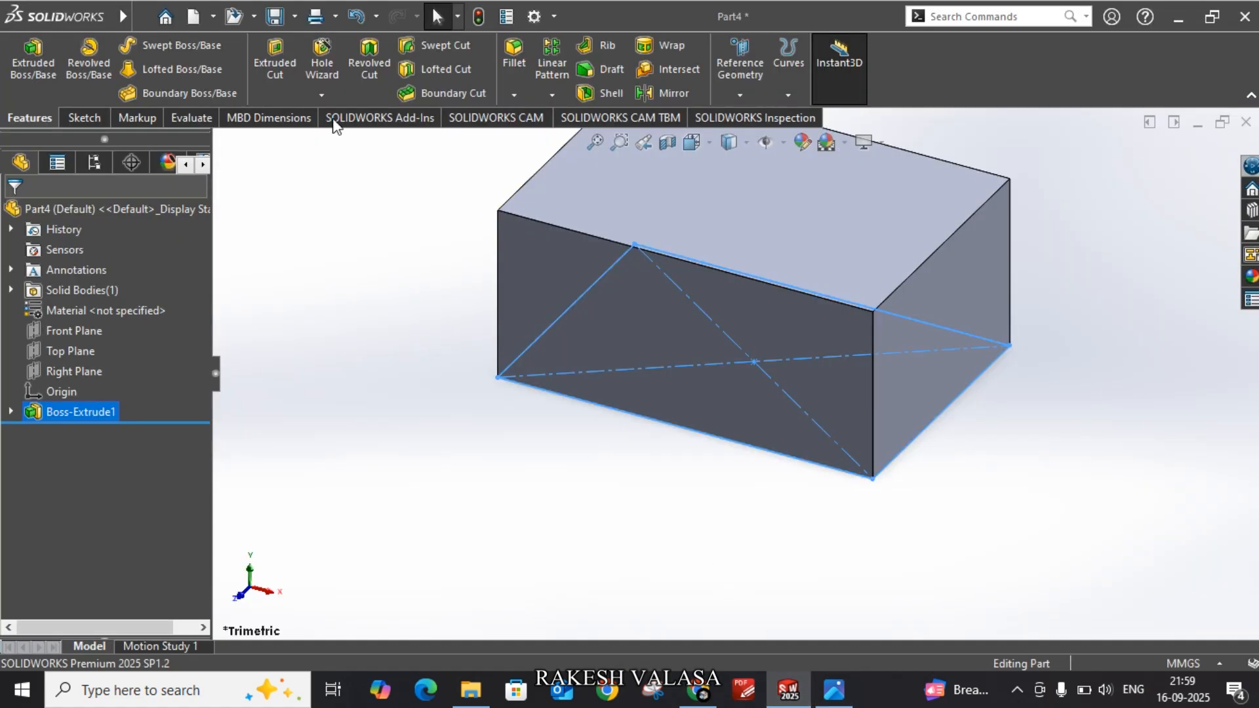
{"action": "left_click", "coordinate": [284, 56]}
{"action": "mouse_move", "coordinate": [345, 273]}
{"action": "middle_mouse_down"}
{"action": "mouse_move", "coordinate": [458, 349]}
{"action": "mouse_move", "coordinate": [590, 262]}
{"action": "middle_mouse_up"}
{"action": "left_click", "coordinate": [633, 214]}
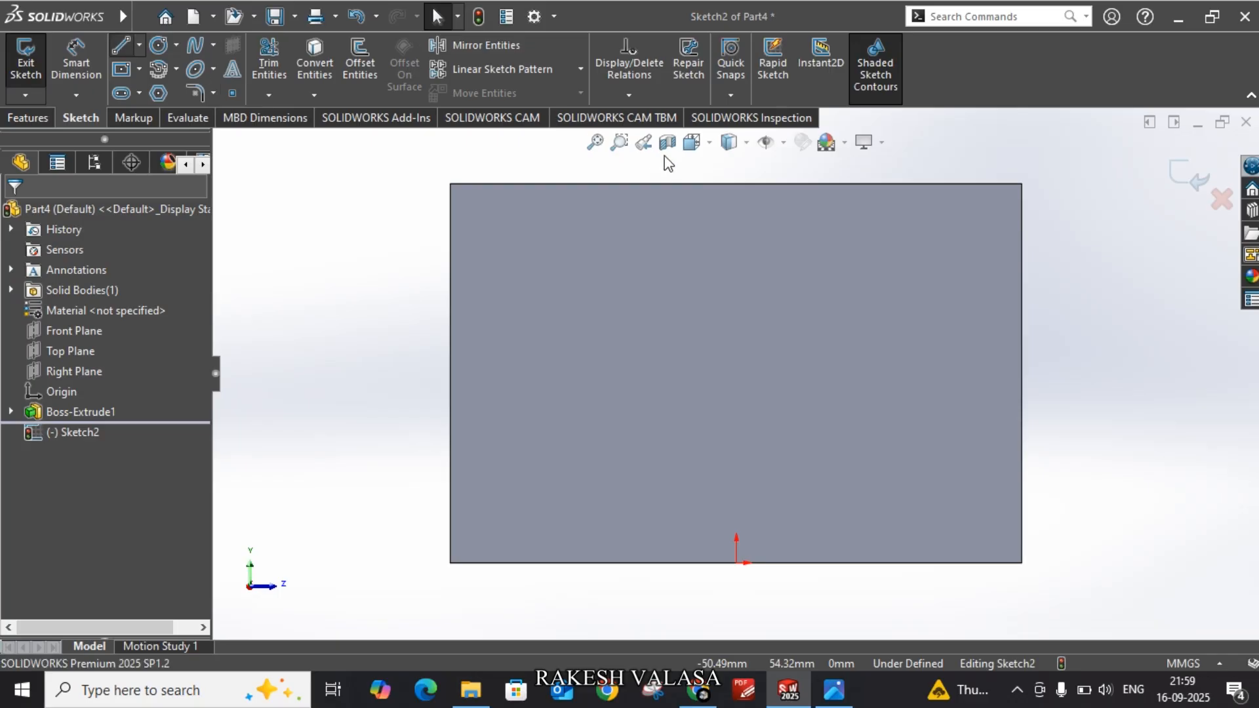
Sketch a closed two-step profile in the face's upper +Z corner, with an upper riser about 18.5 mm high and tread about 19 mm wide
{"action": "left_click", "coordinate": [120, 45]}
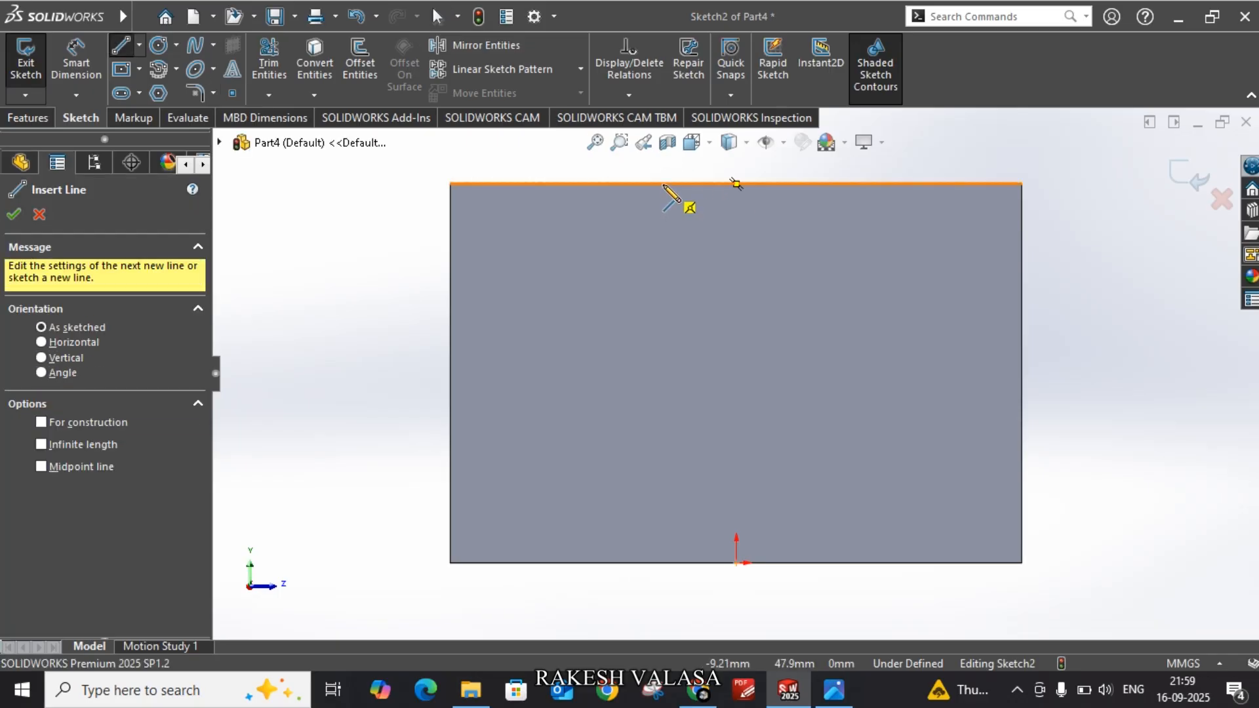
{"action": "left_click", "coordinate": [663, 184]}
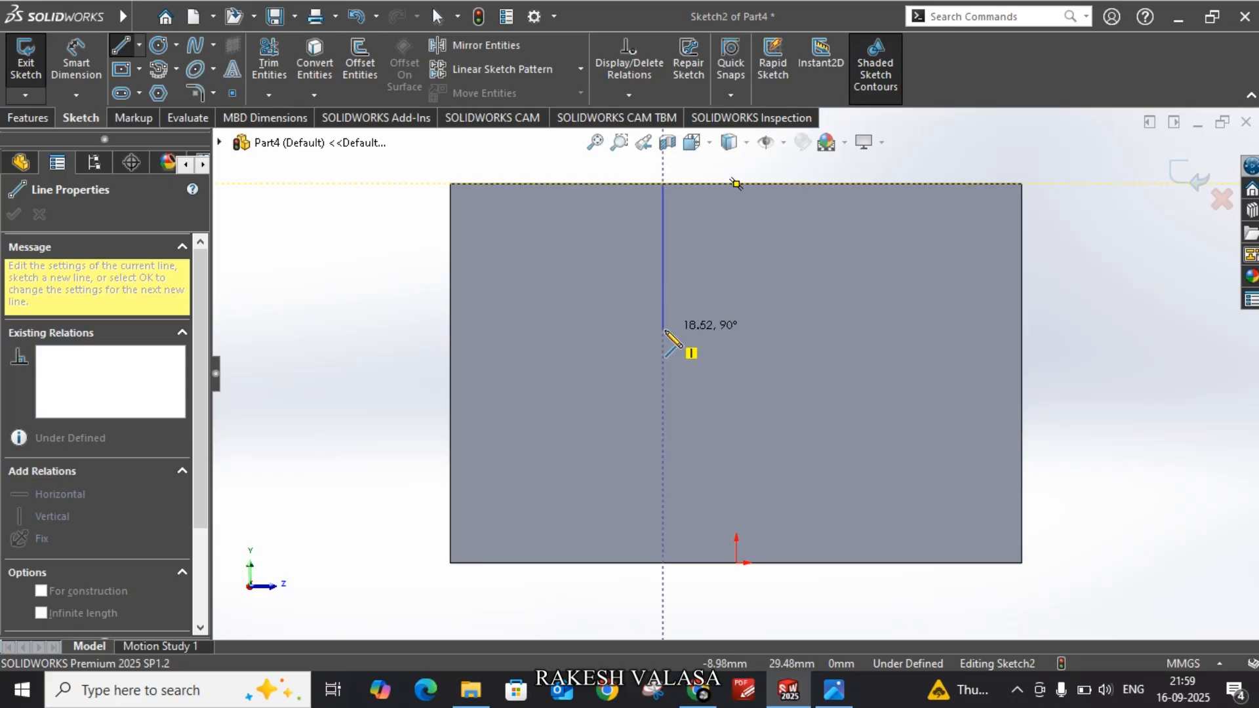
{"action": "left_click", "coordinate": [676, 330]}
{"action": "left_click", "coordinate": [816, 329]}
{"action": "left_click", "coordinate": [815, 440]}
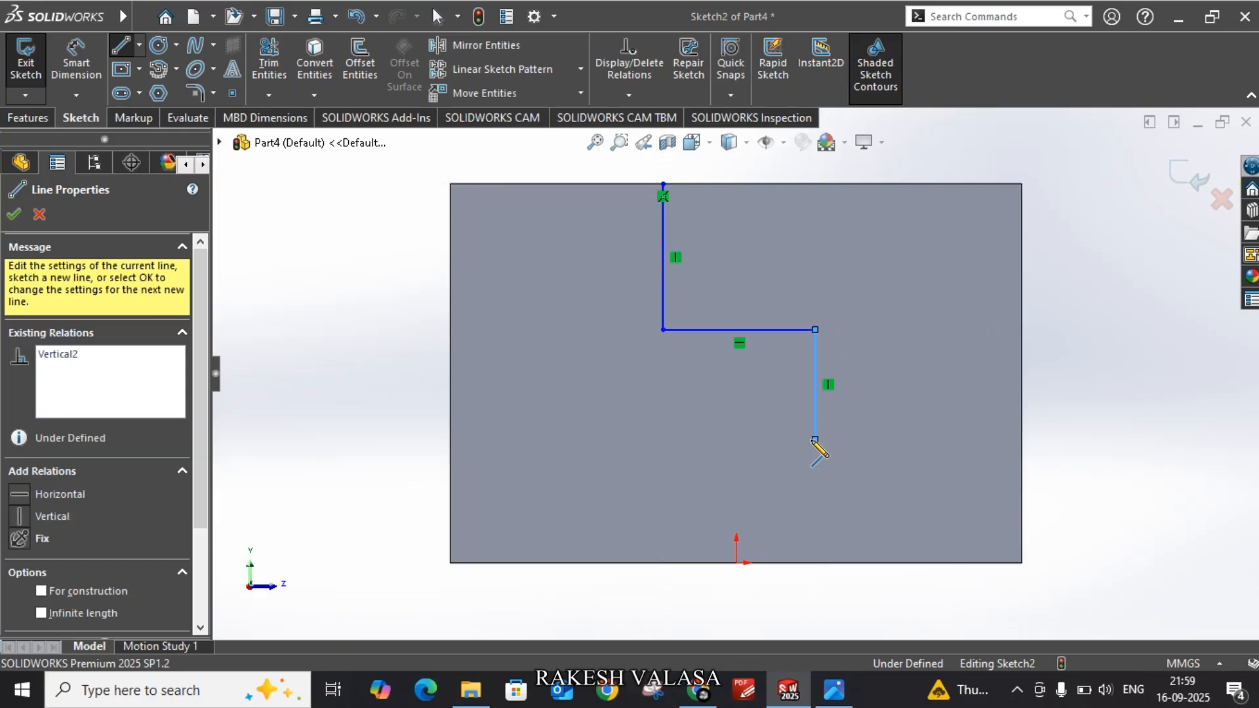
{"action": "left_click", "coordinate": [1022, 440]}
{"action": "left_click", "coordinate": [1022, 184]}
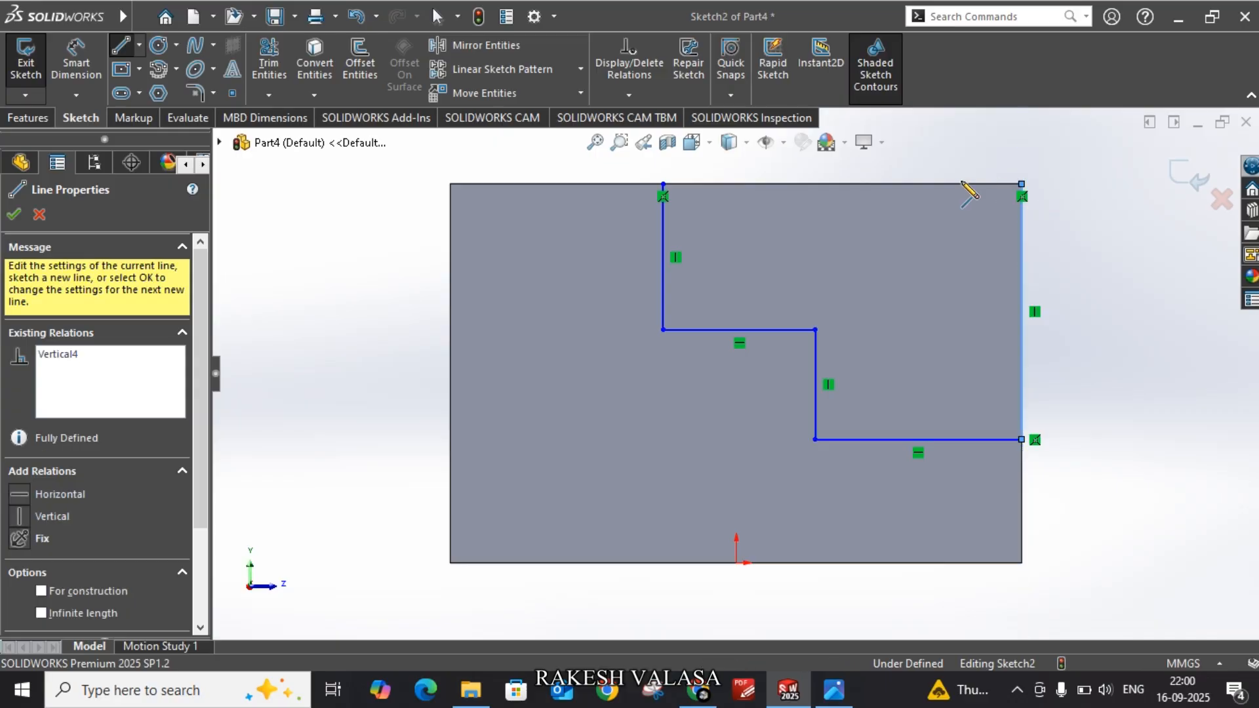
{"action": "left_click", "coordinate": [663, 184]}
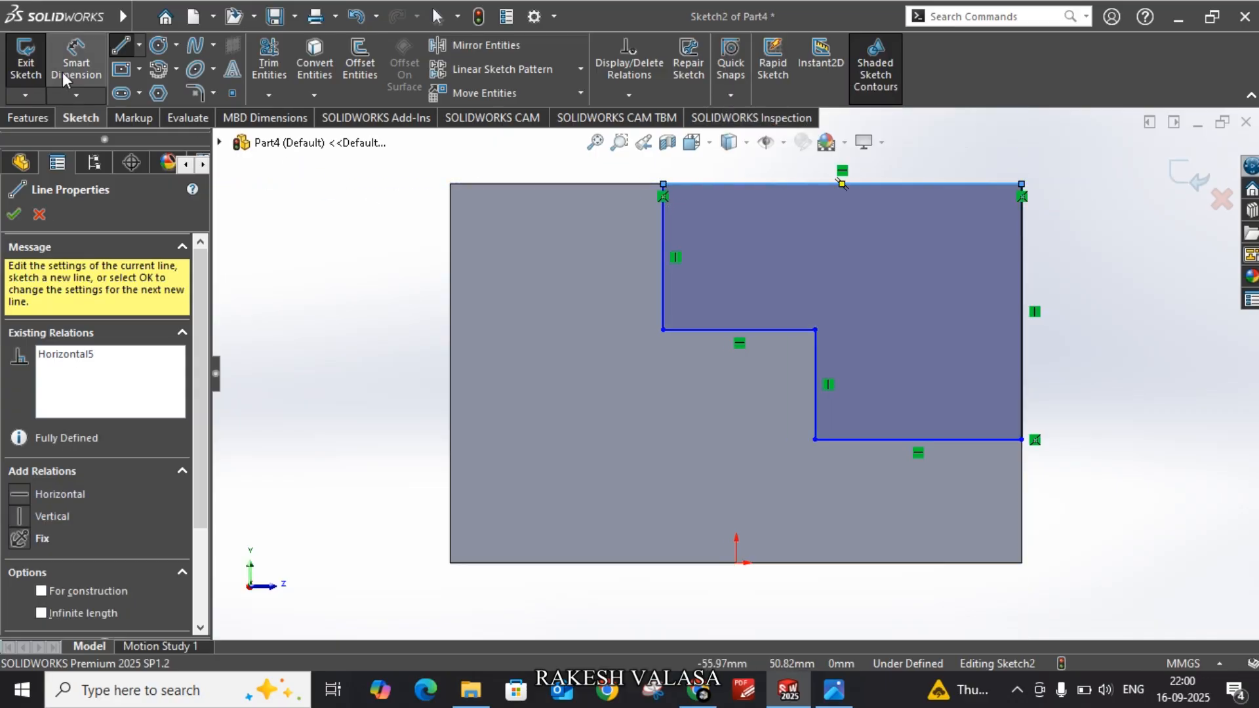
{"action": "key", "text": "Escape"}
{"action": "key", "text": "Escape"}
Dimension the profile's upper step to a 16 mm height and a 24 mm width
{"action": "left_click", "coordinate": [664, 249]}
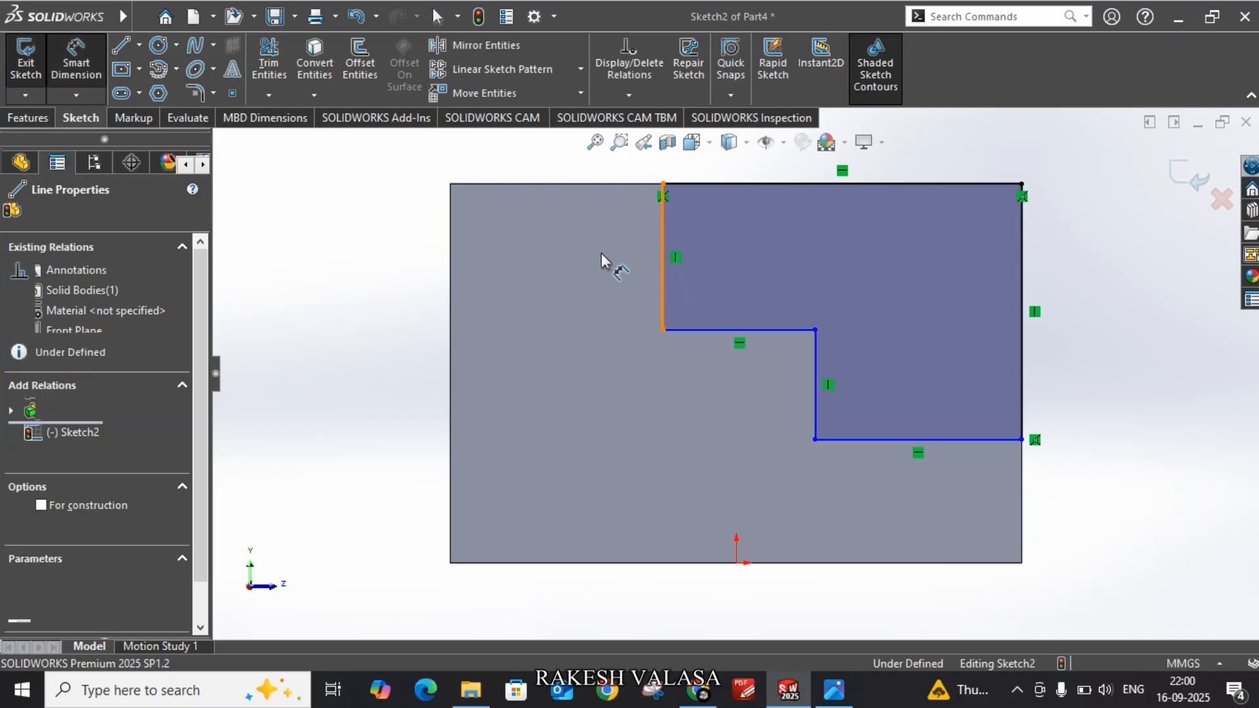
{"action": "left_click", "coordinate": [602, 256]}
{"action": "type", "text": "16"}
{"action": "key", "text": "Return"}
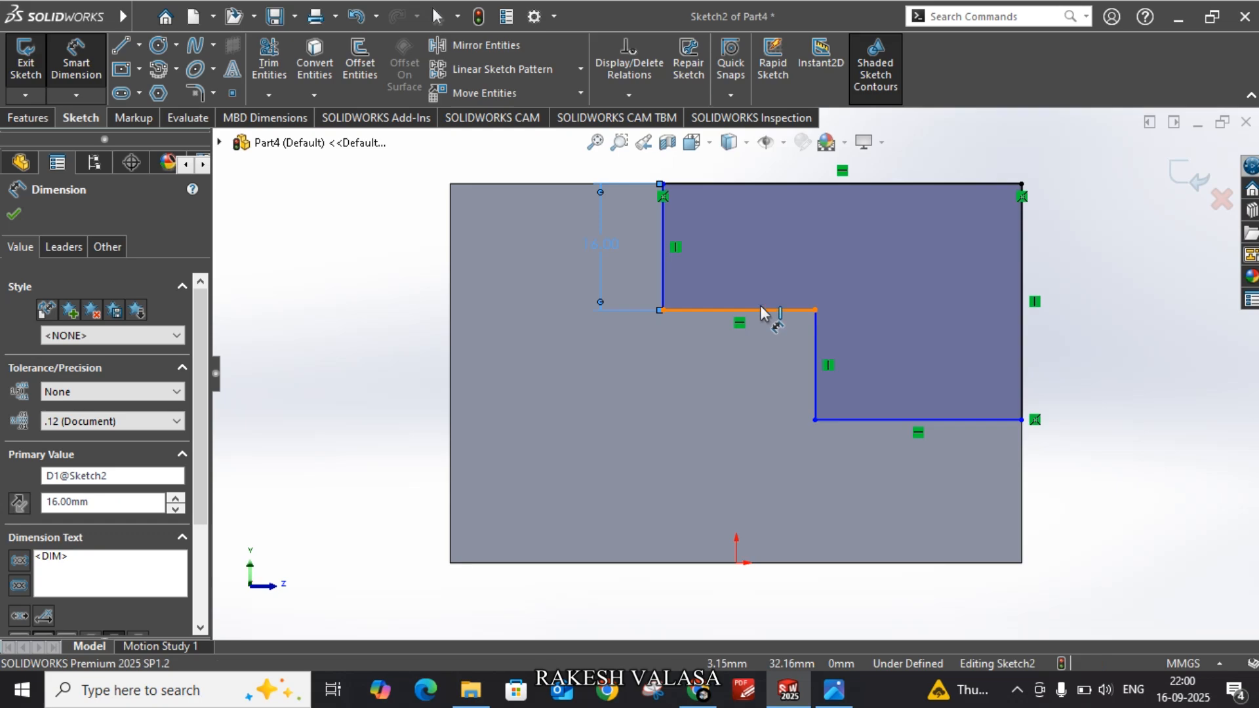
{"action": "left_click", "coordinate": [764, 311]}
{"action": "left_click", "coordinate": [752, 284]}
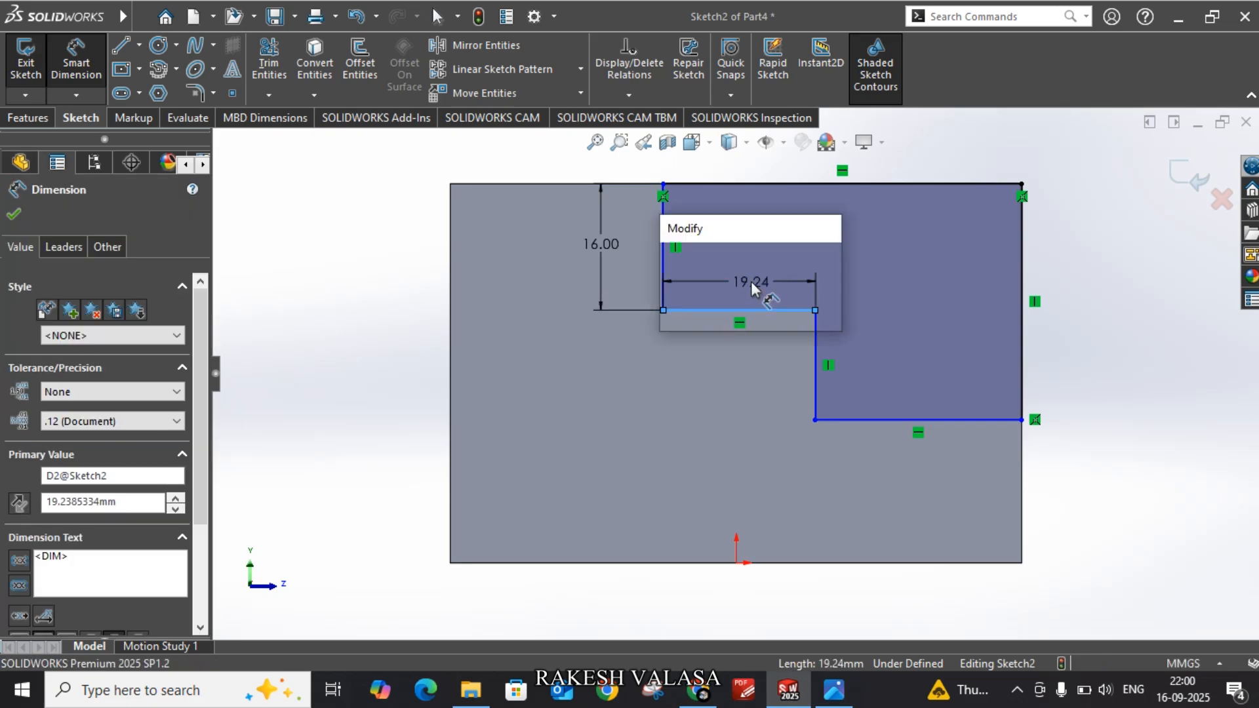
{"action": "key", "text": "Return"}
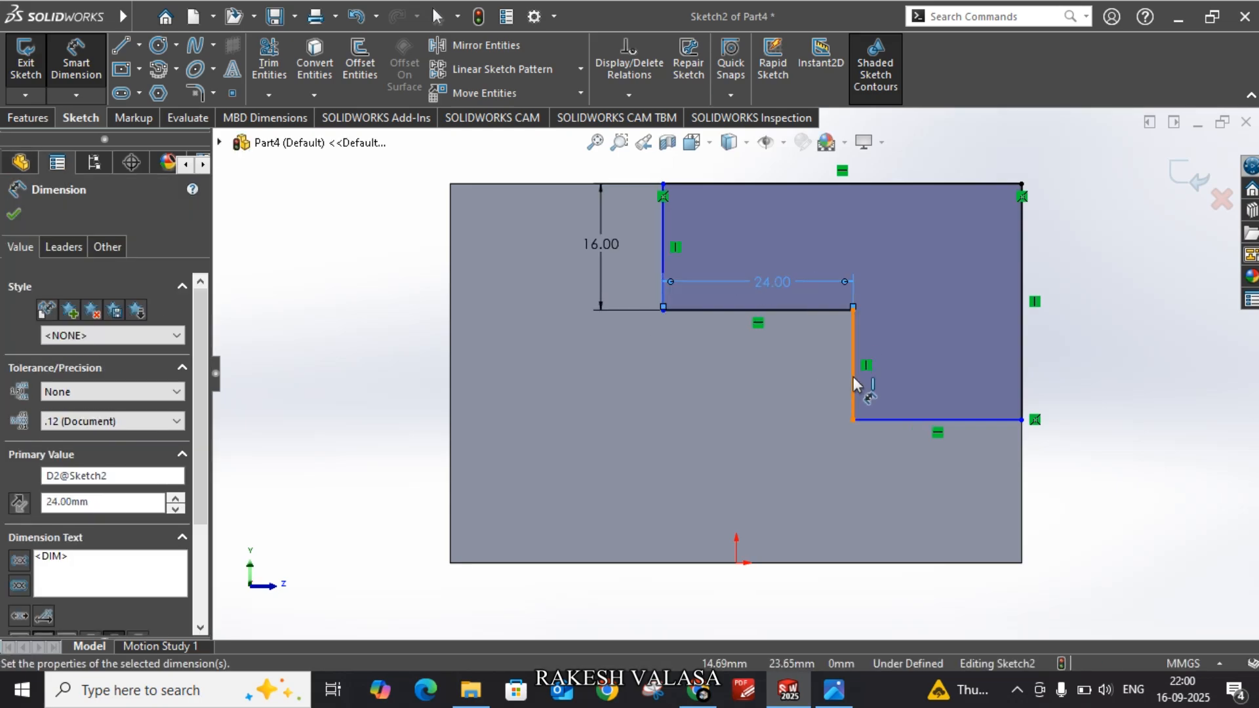
Dimension the profile's lower step to a 16 mm height and a 24 mm width
{"action": "left_click", "coordinate": [848, 375]}
{"action": "left_click", "coordinate": [823, 379]}
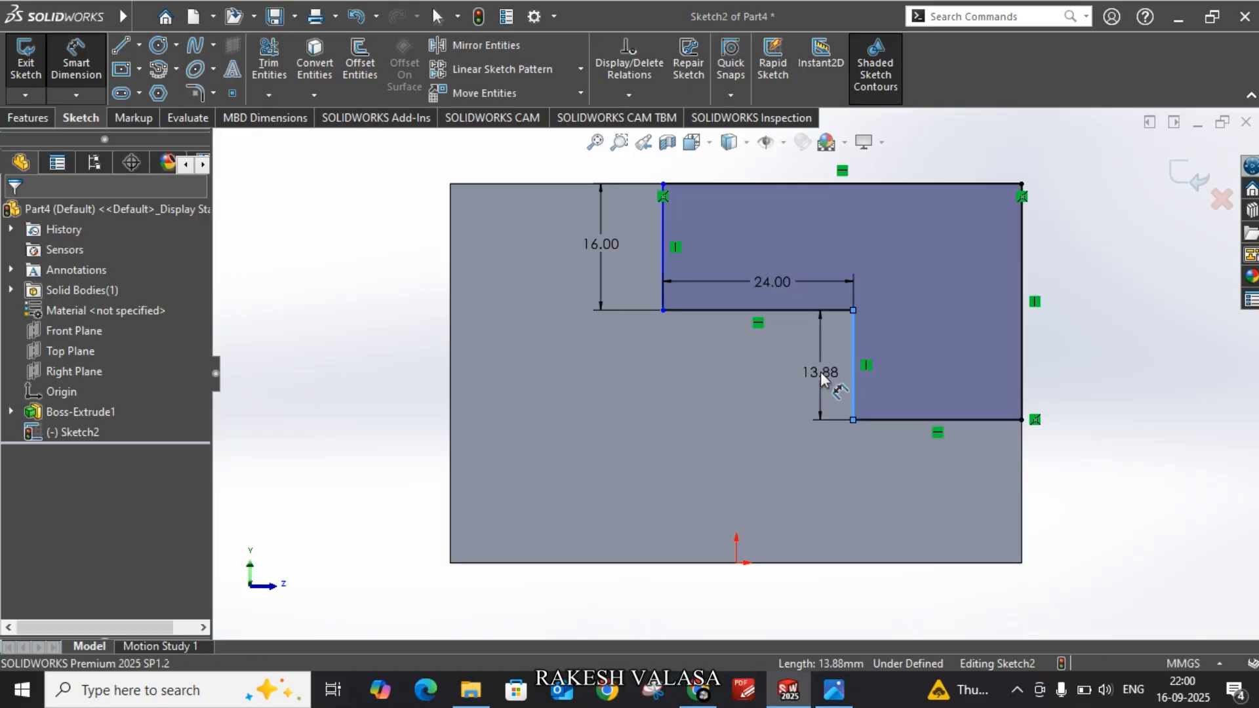
{"action": "type", "text": "16"}
{"action": "key", "text": "Return"}
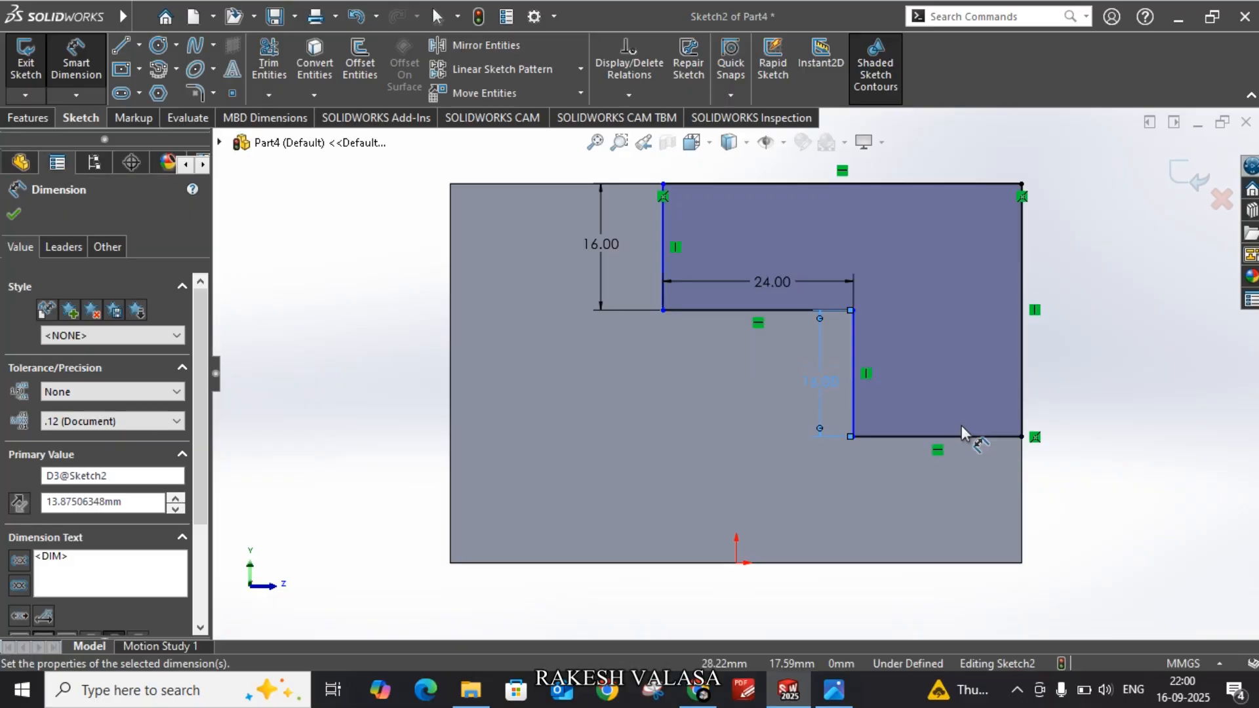
{"action": "left_click", "coordinate": [966, 438]}
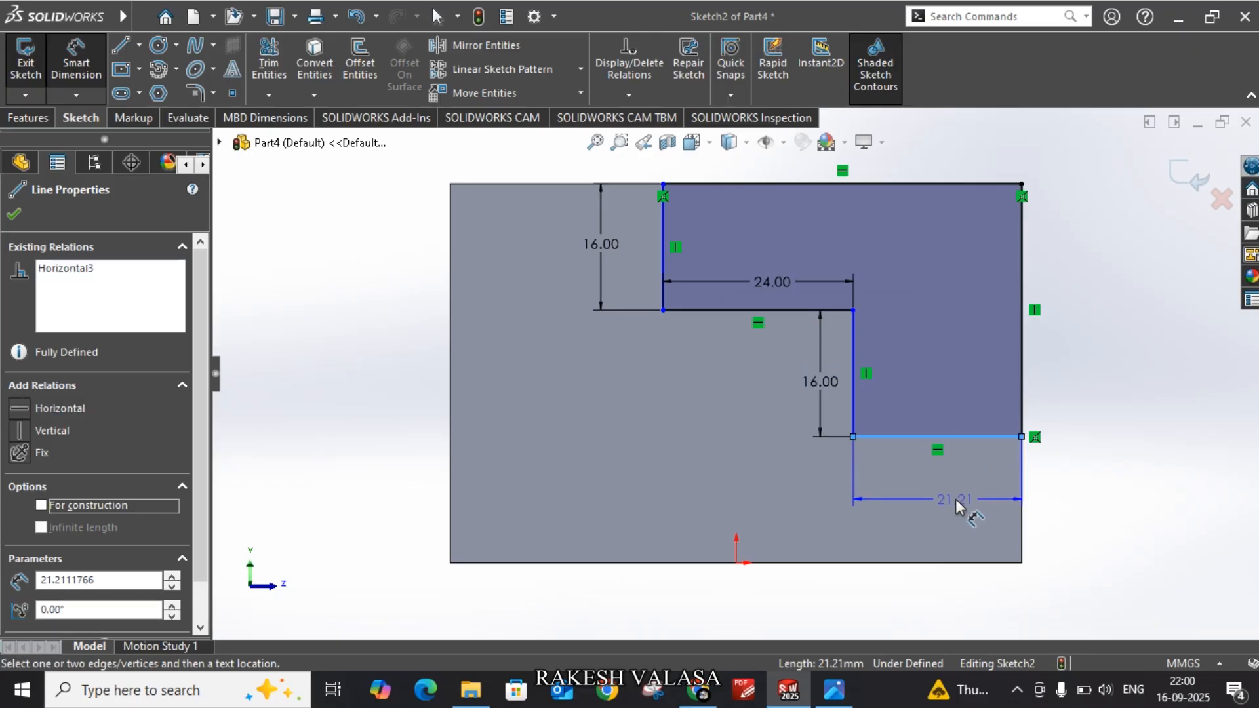
{"action": "left_click", "coordinate": [955, 498]}
{"action": "type", "text": "24"}
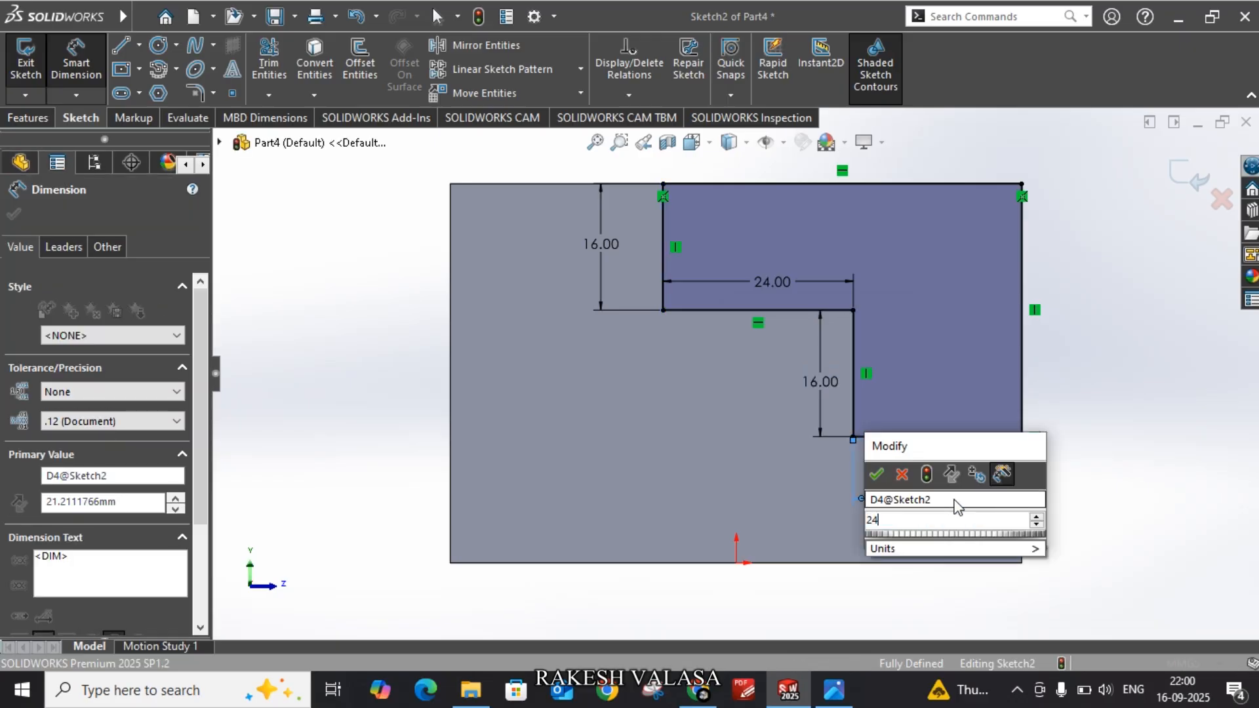
{"action": "key", "text": "Return"}
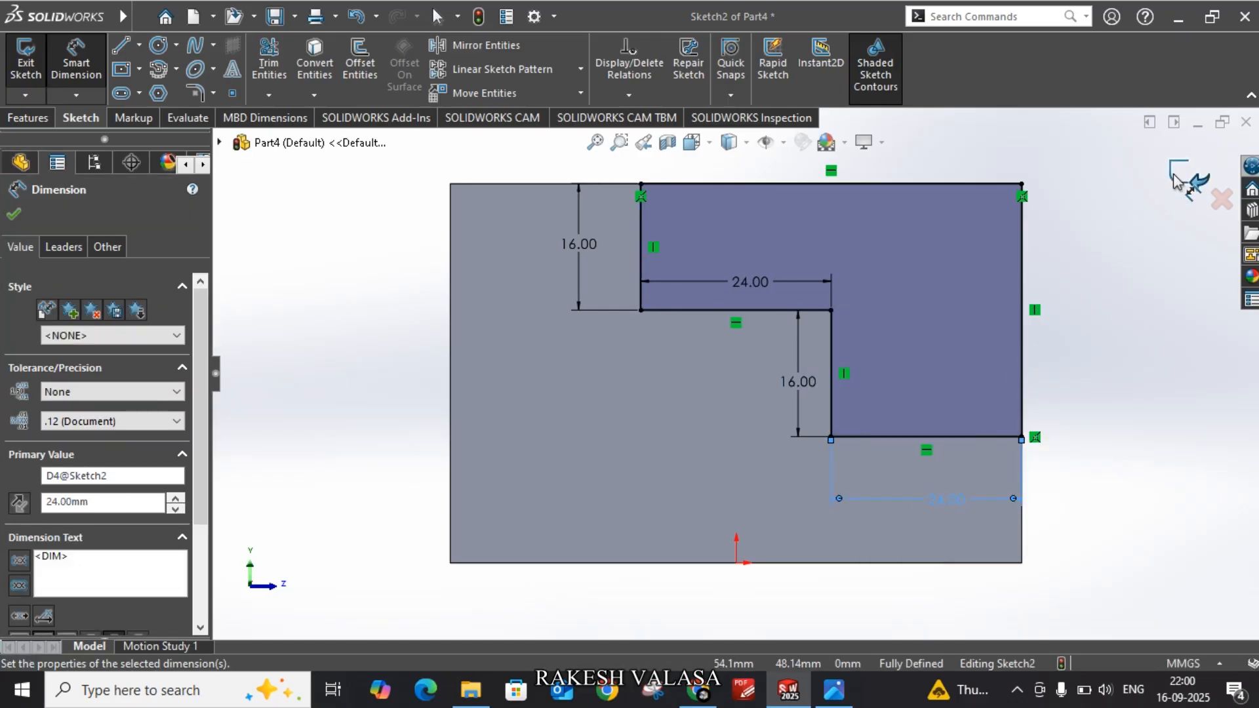
Finish the profile sketch and cut it into the block as a blind extruded cut 104-24 (80 mm) deep
{"action": "left_click", "coordinate": [1115, 311]}
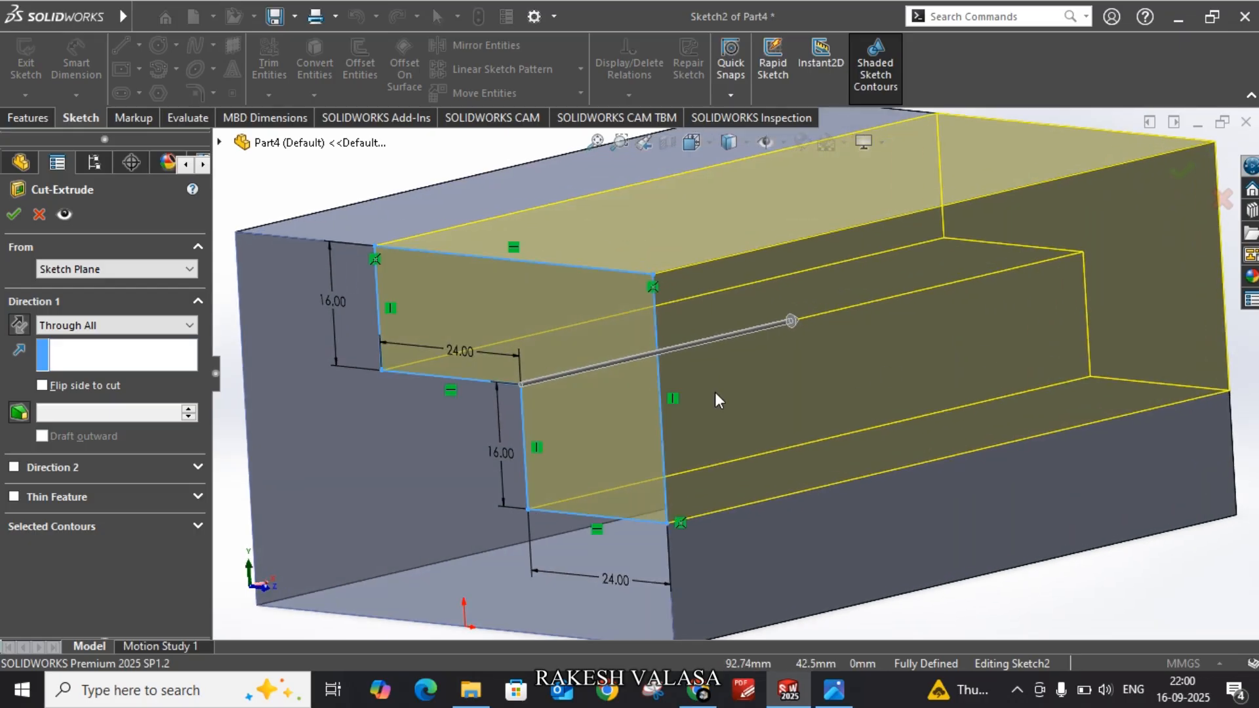
{"action": "left_click", "coordinate": [155, 331]}
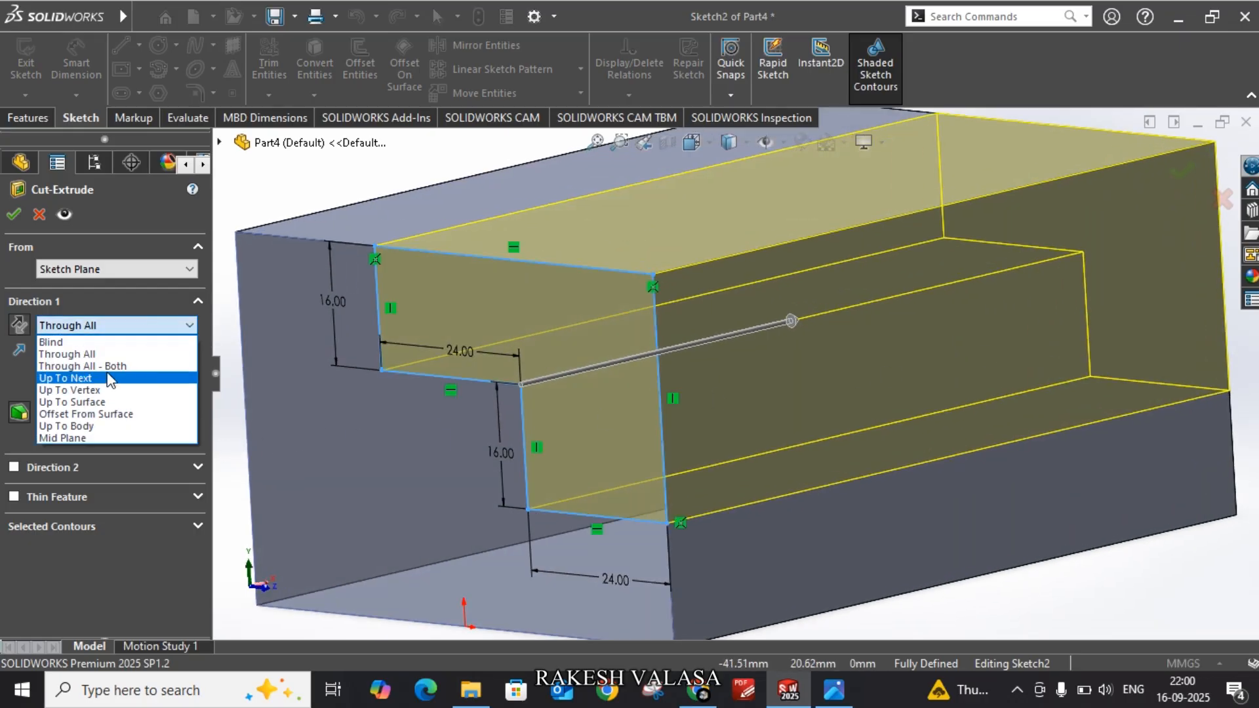
{"action": "left_click", "coordinate": [84, 343]}
{"action": "type", "text": "104-"}
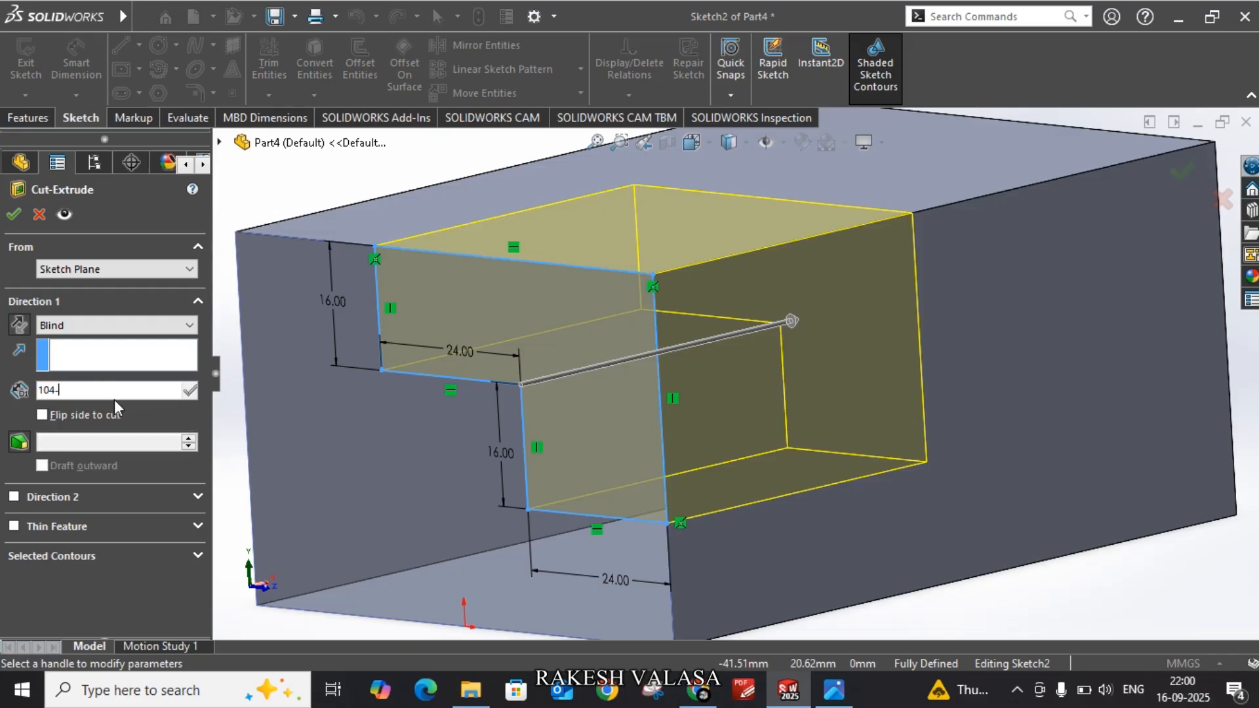
{"action": "type", "text": "24"}
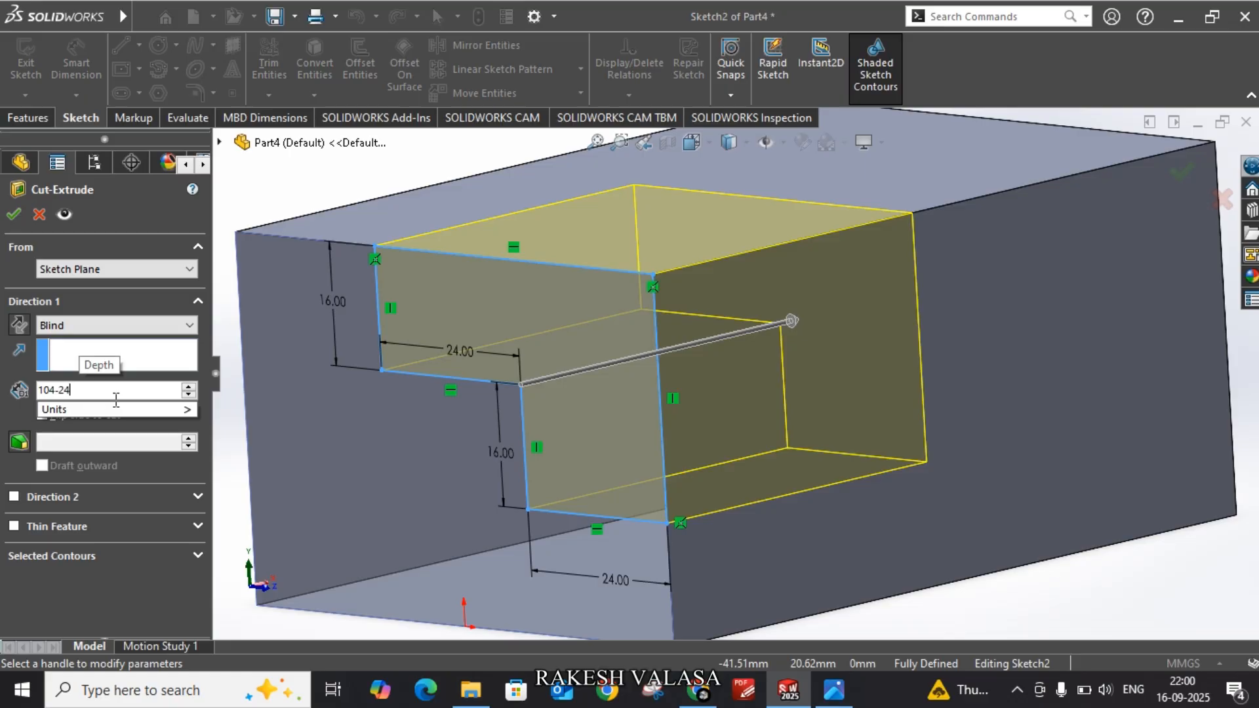
{"action": "key", "text": "Return"}
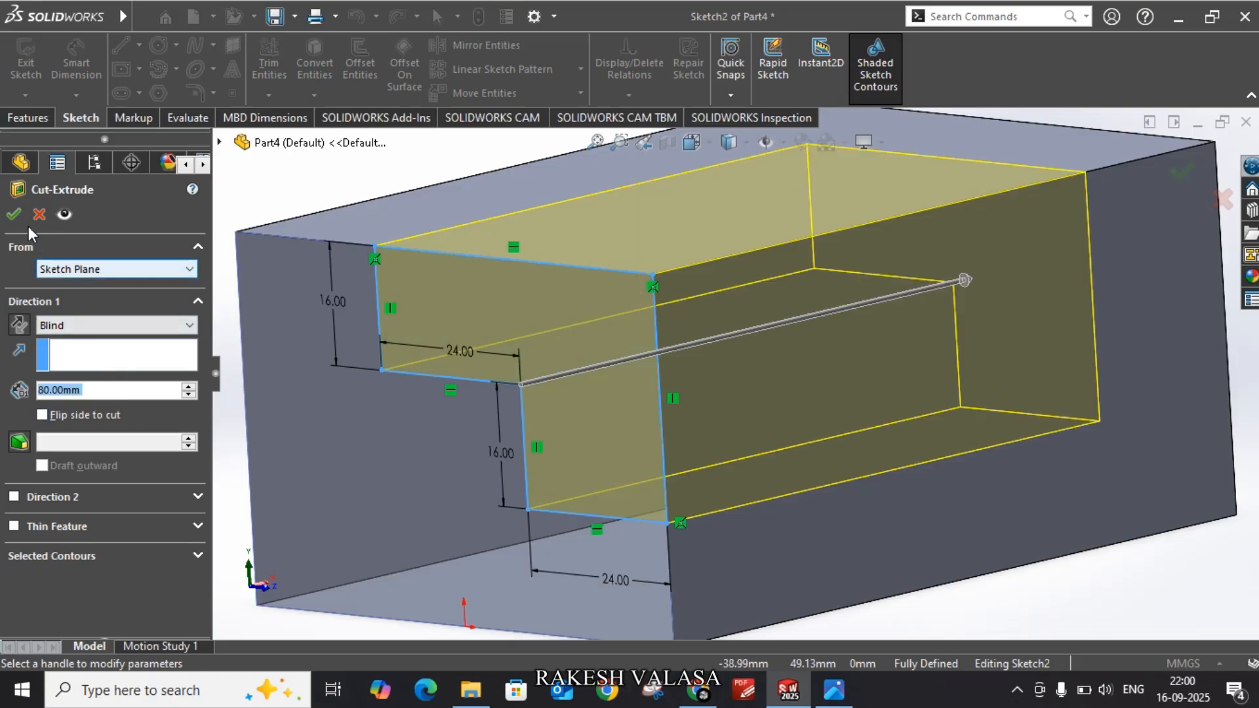
{"action": "left_click", "coordinate": [13, 214]}
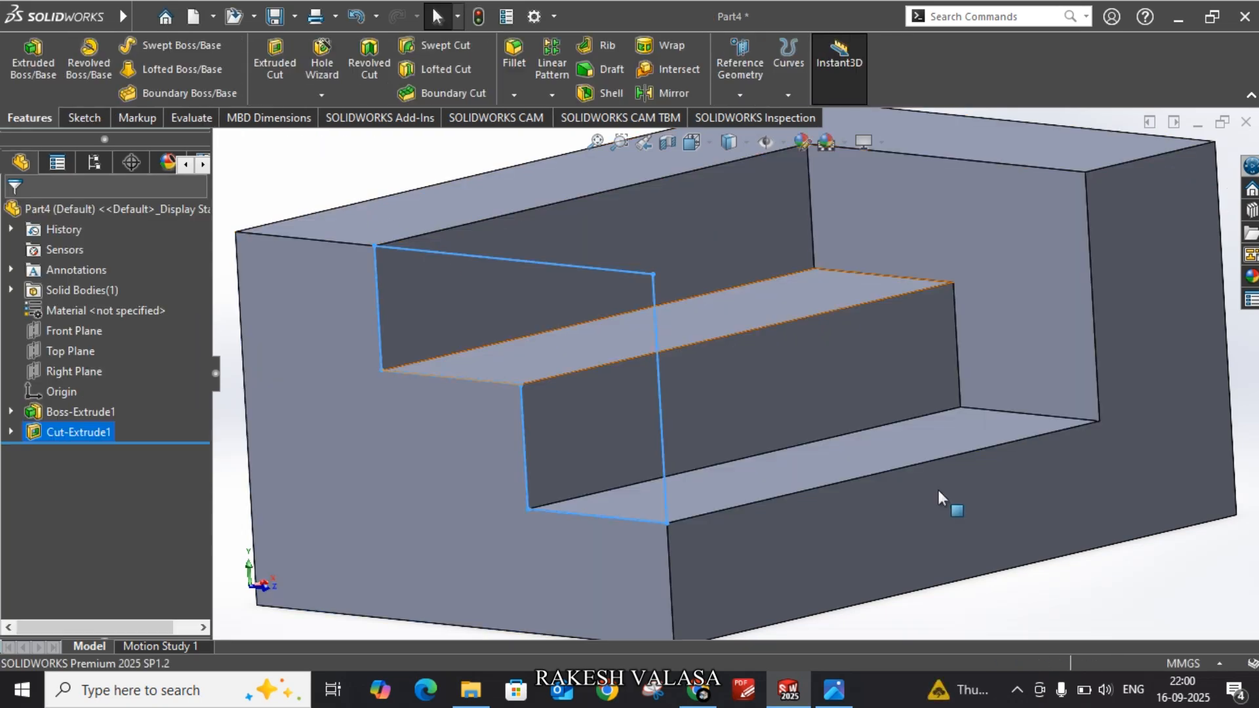
Examine the stepped recess and the block's overall shape from several angles, including the standard isometric view
{"action": "scroll", "coordinate": [733, 419], "scroll_direction": "down", "scroll_amount": 5}
{"action": "scroll", "coordinate": [733, 418], "scroll_direction": "up", "scroll_amount": 5}
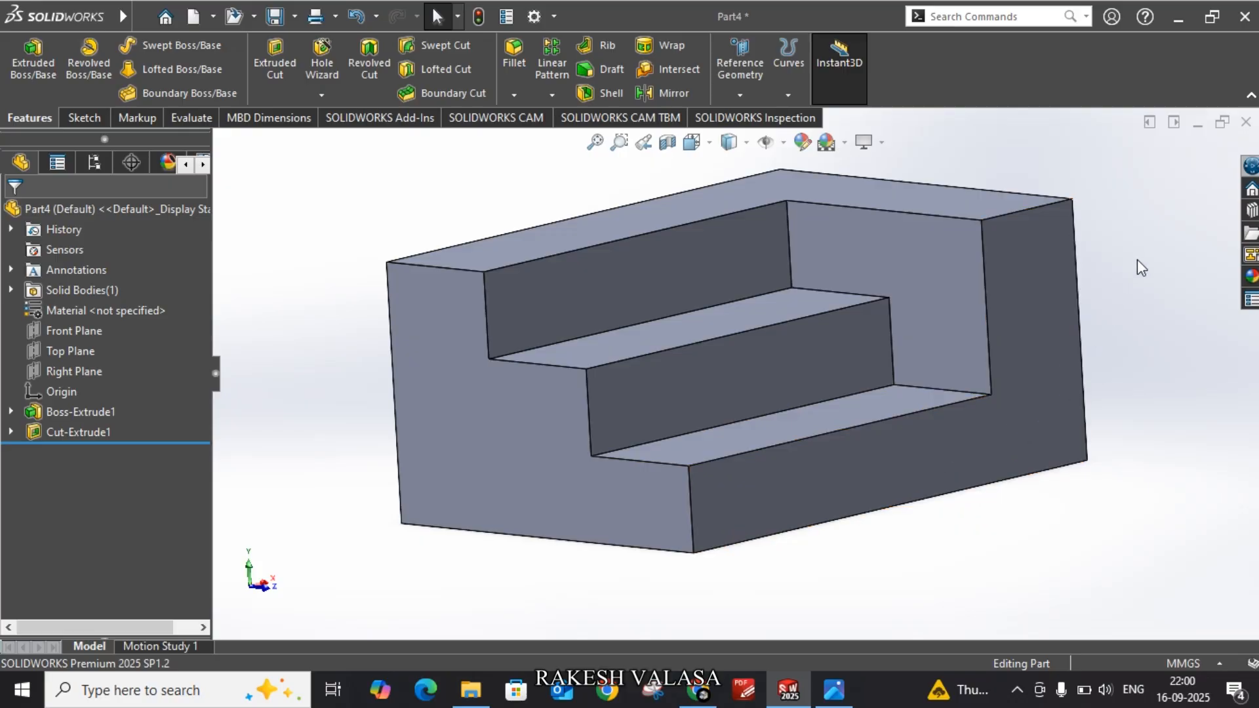
{"action": "middle_click_drag", "start_coordinate": [1138, 266], "coordinate": [1150, 291]}
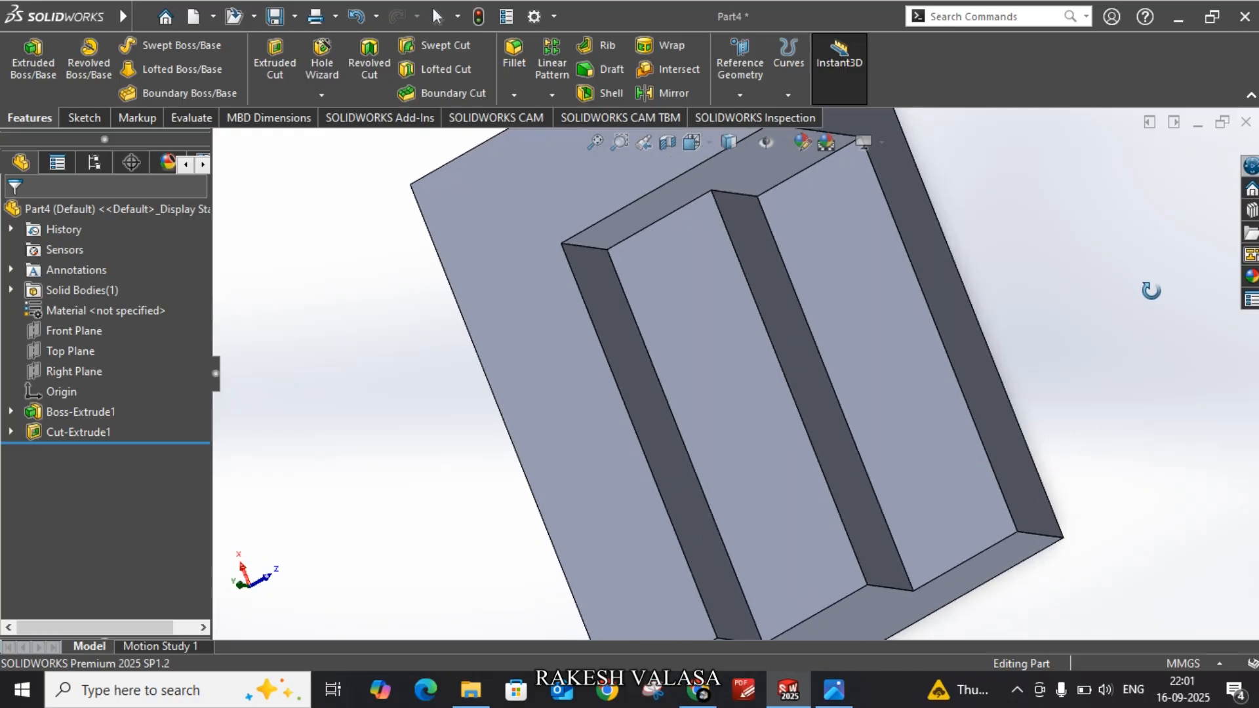
{"action": "left_click", "coordinate": [708, 143]}
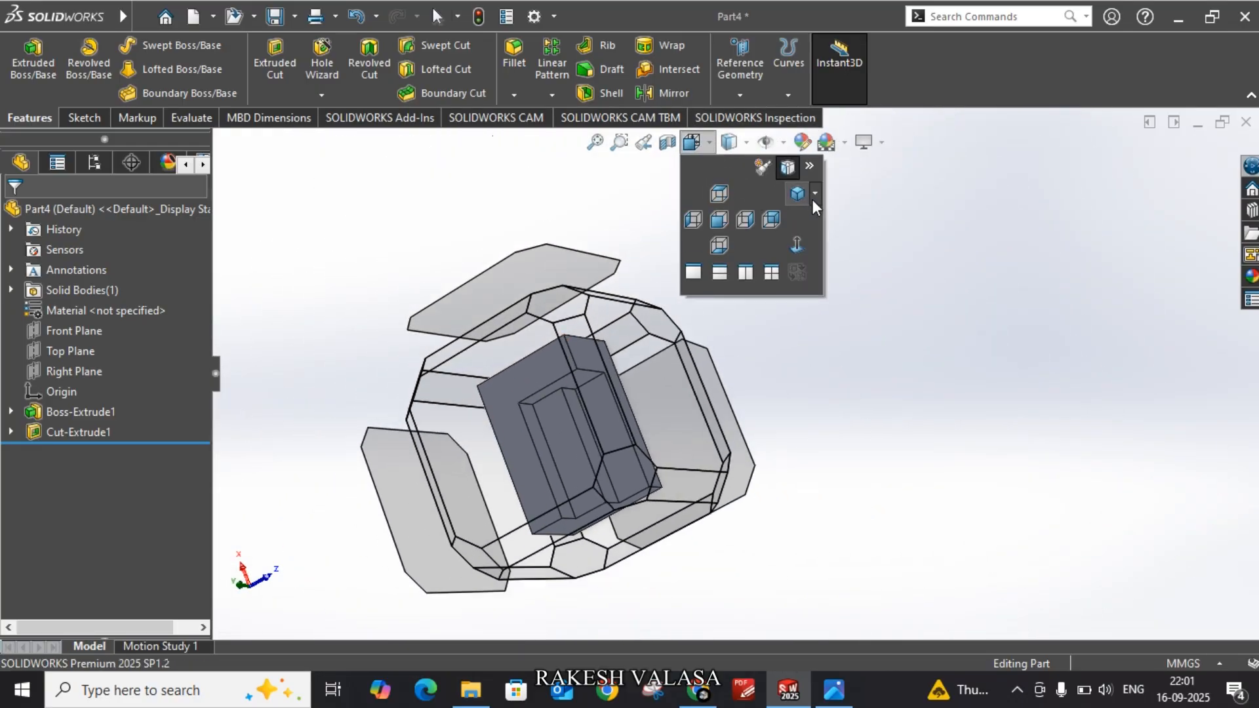
{"action": "left_click", "coordinate": [814, 199]}
{"action": "left_click", "coordinate": [841, 221]}
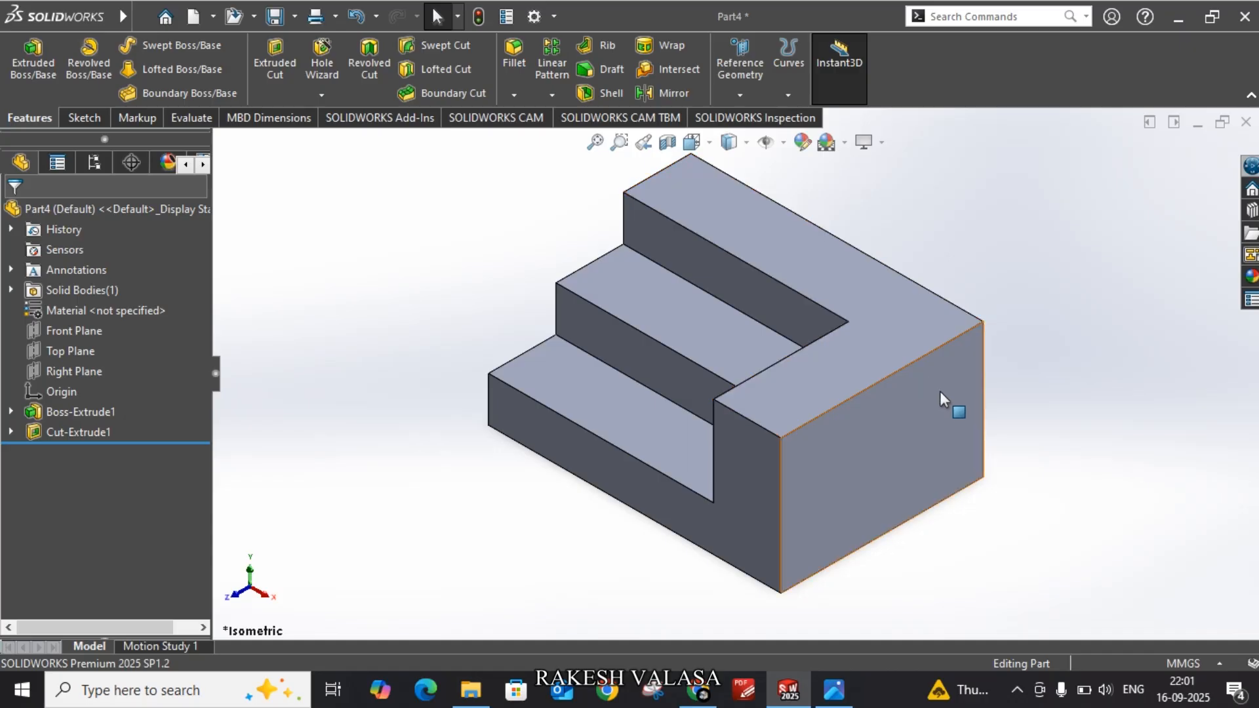
{"action": "scroll", "coordinate": [967, 447], "scroll_direction": "up", "scroll_amount": 2}
{"action": "scroll", "coordinate": [967, 448], "scroll_direction": "down", "scroll_amount": 2}
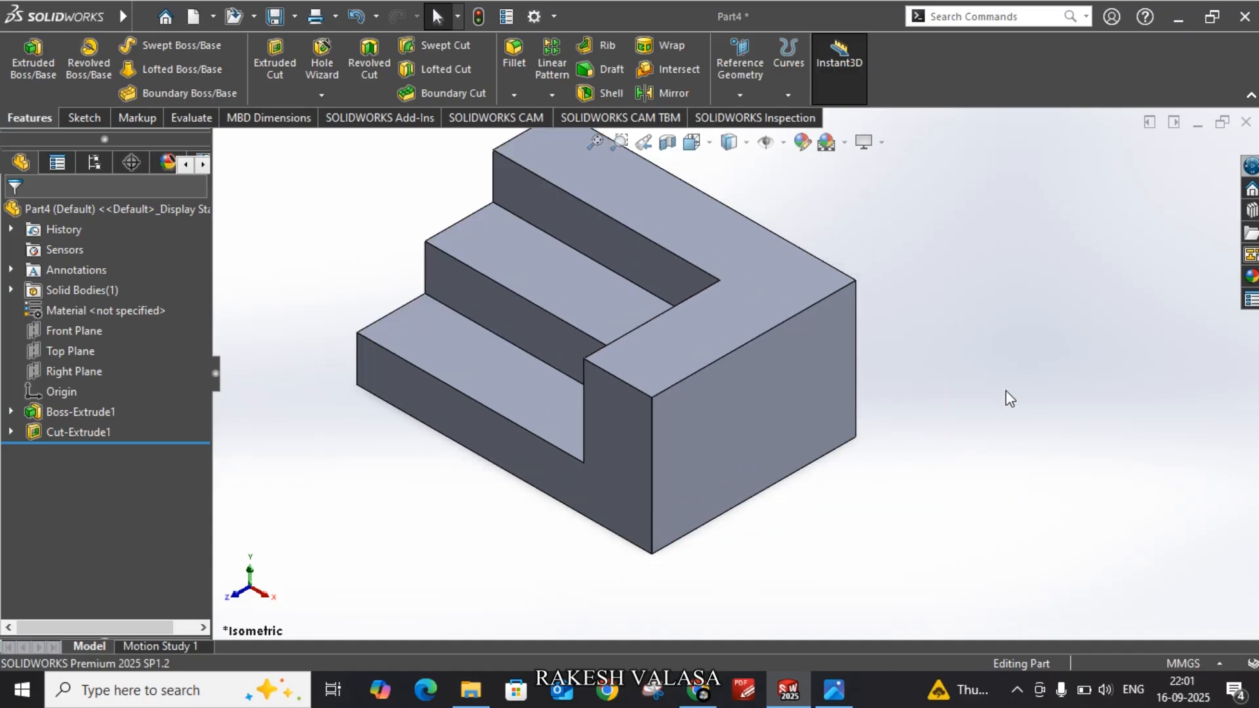
{"action": "middle_click_drag", "start_coordinate": [1009, 391], "coordinate": [1097, 344]}
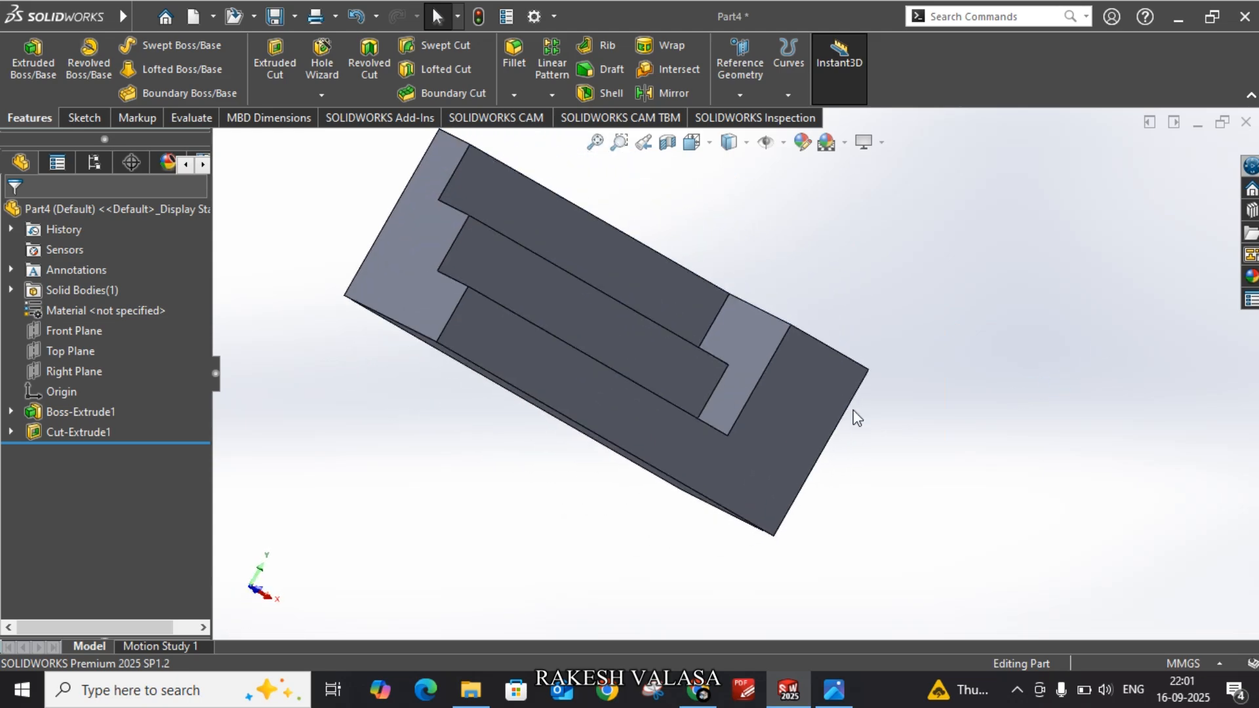